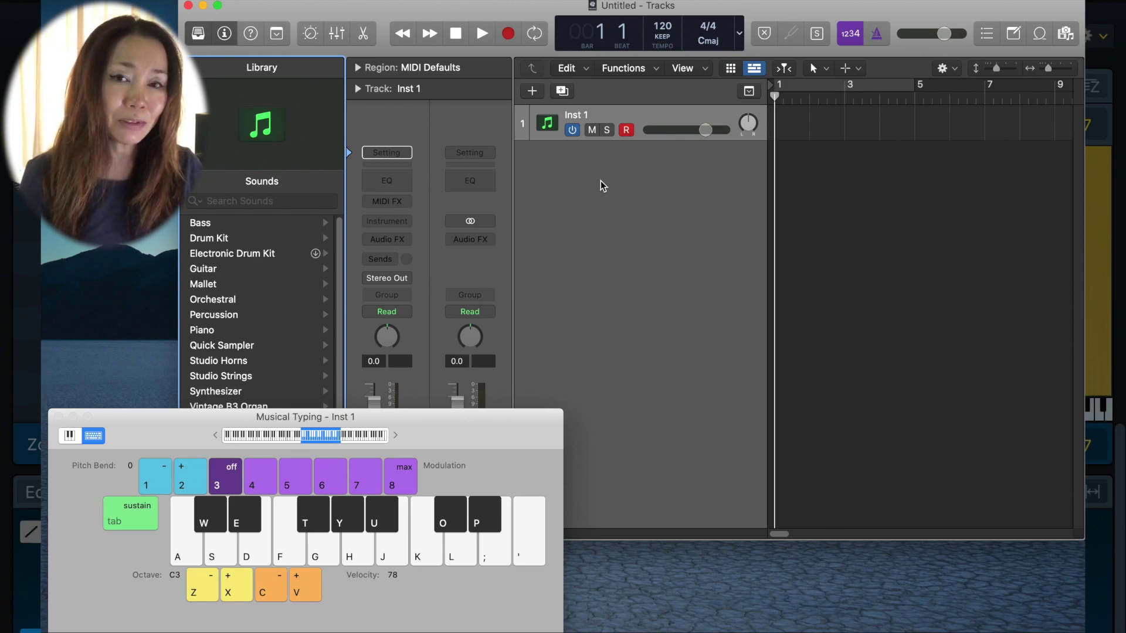
# - Load ES2 in stereo on track 1 with the 01 Synth Leads > Fresh RnB preset
pyautogui.click(399, 228)
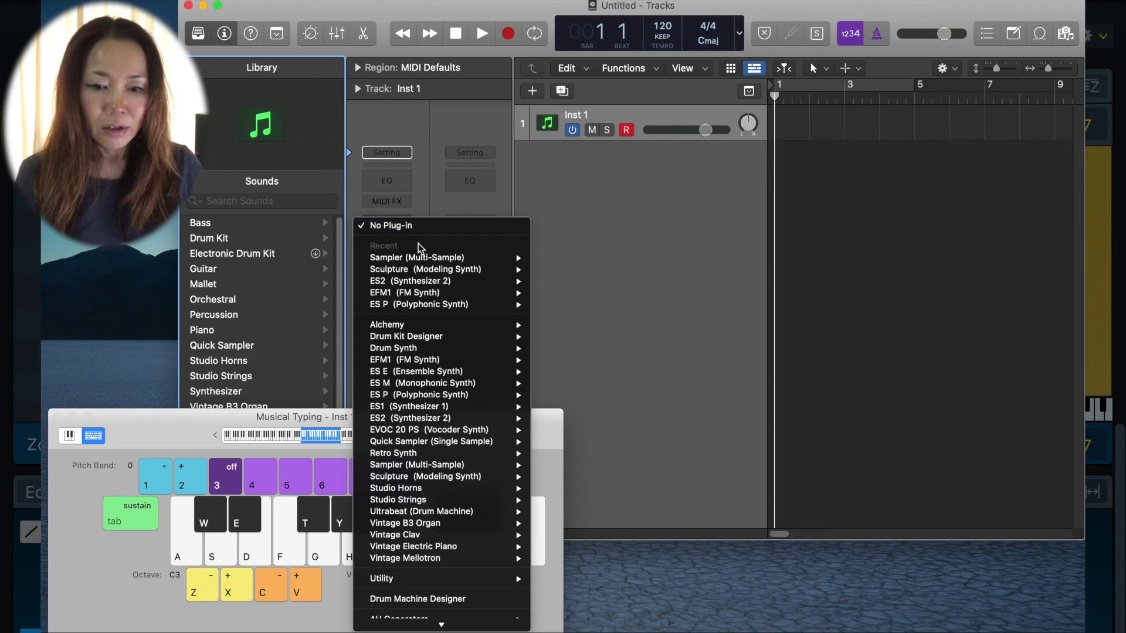
pyautogui.moveTo(434, 285)
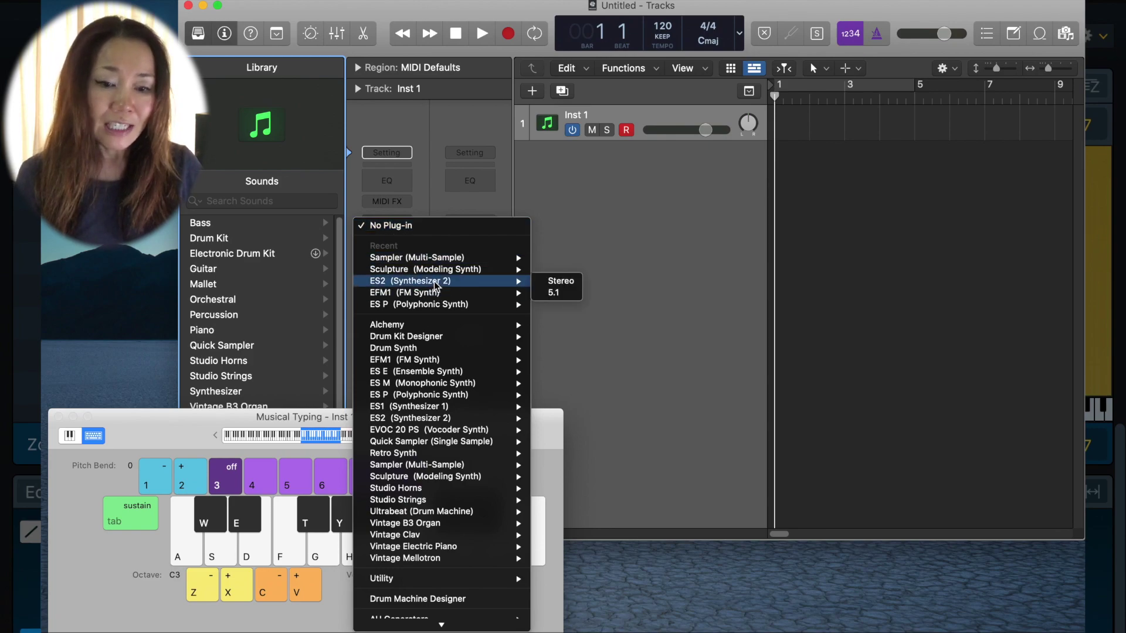
pyautogui.click(559, 281)
pyautogui.click(598, 208)
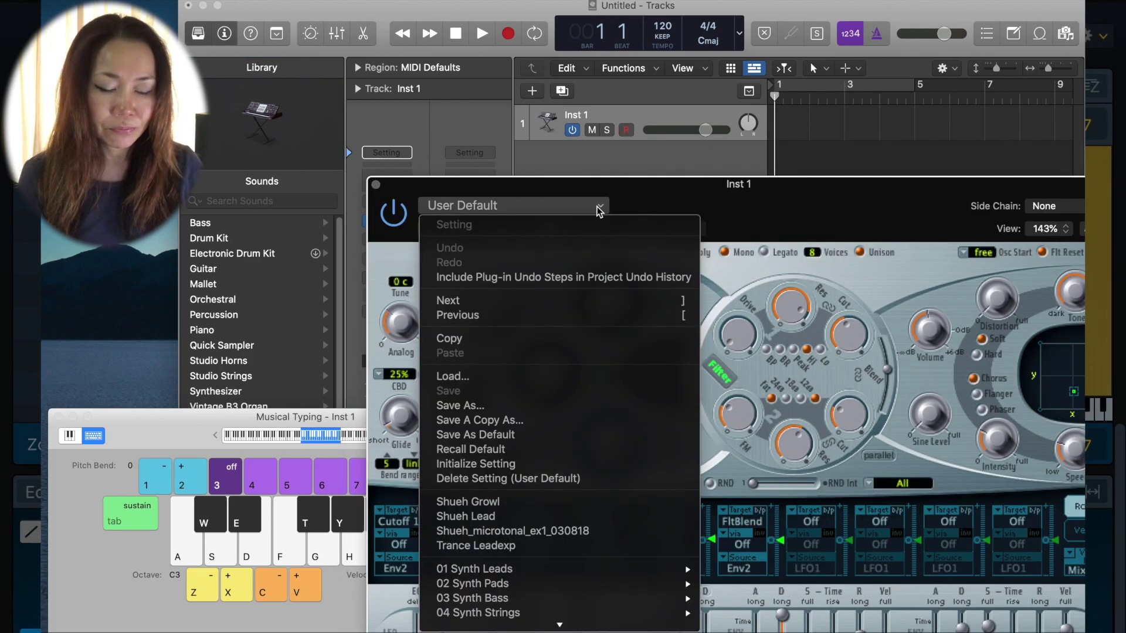
pyautogui.moveTo(663, 569)
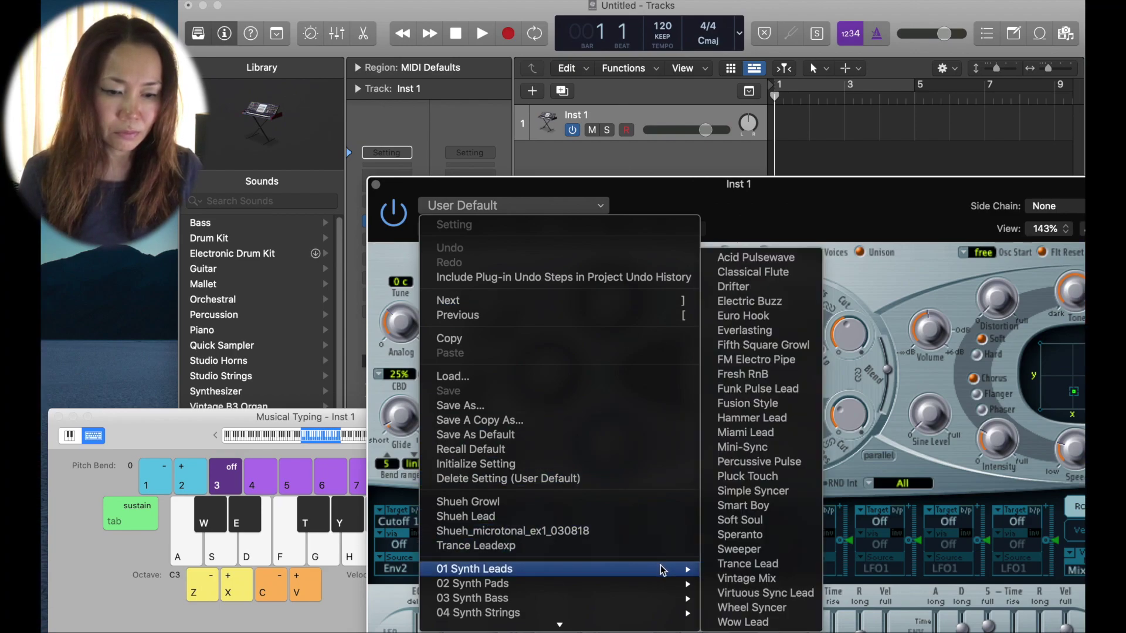
pyautogui.click(786, 375)
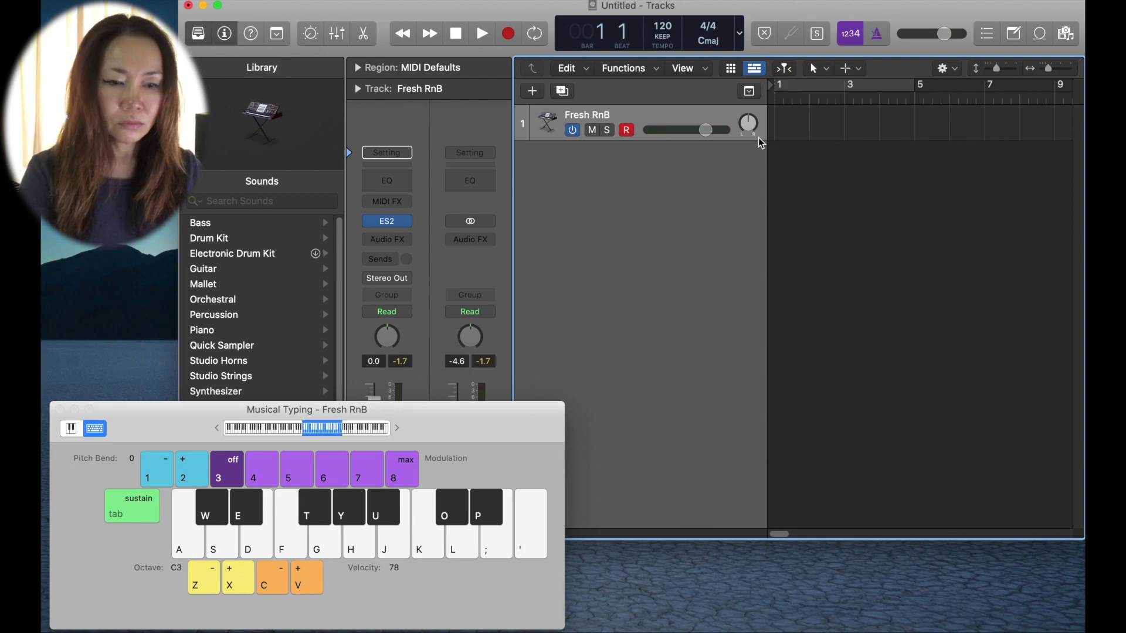
# - Record five Musical Typing notes (A, S, D, F, G) on track 1 and play them back
pyautogui.press('r')
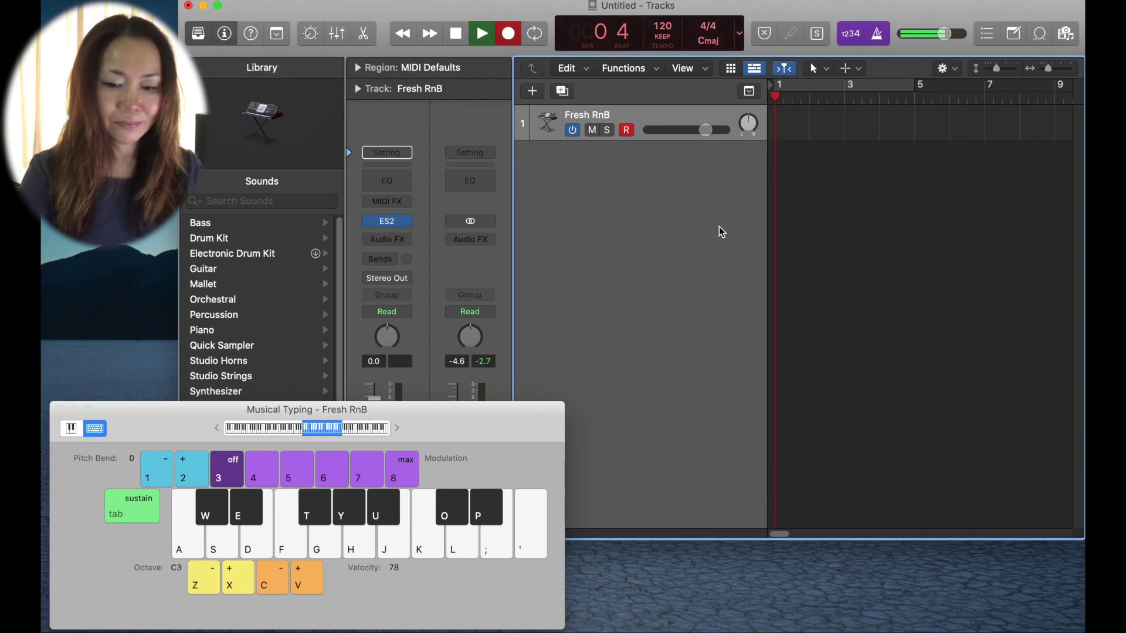
pyautogui.press('a')
pyautogui.press('s')
pyautogui.press('d')
pyautogui.press('f')
pyautogui.press('g')
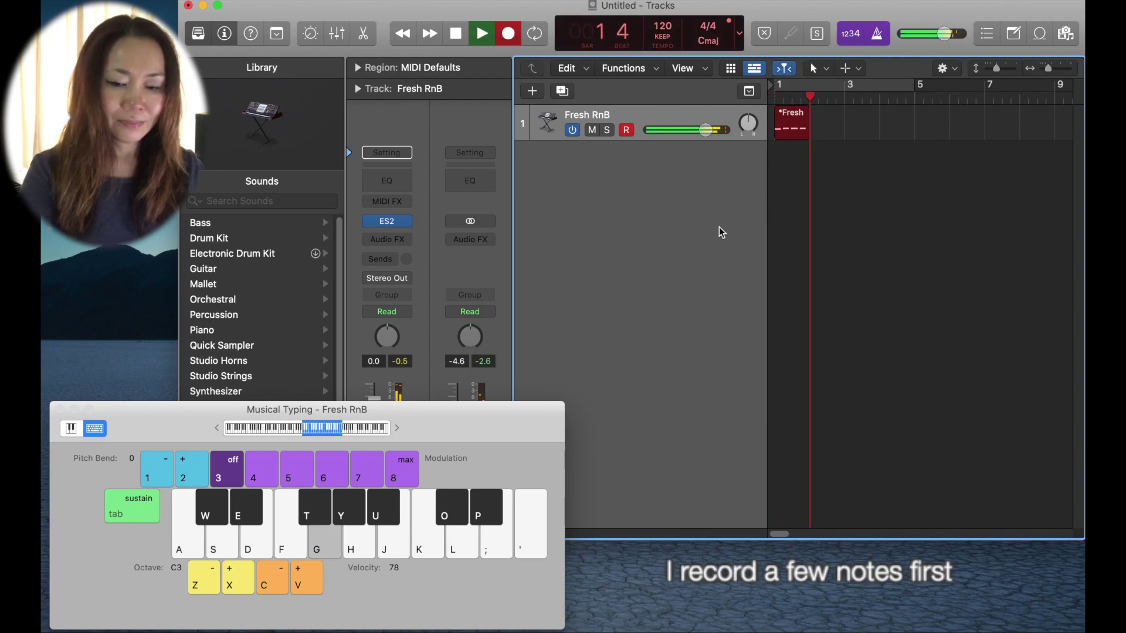
pyautogui.press('space')
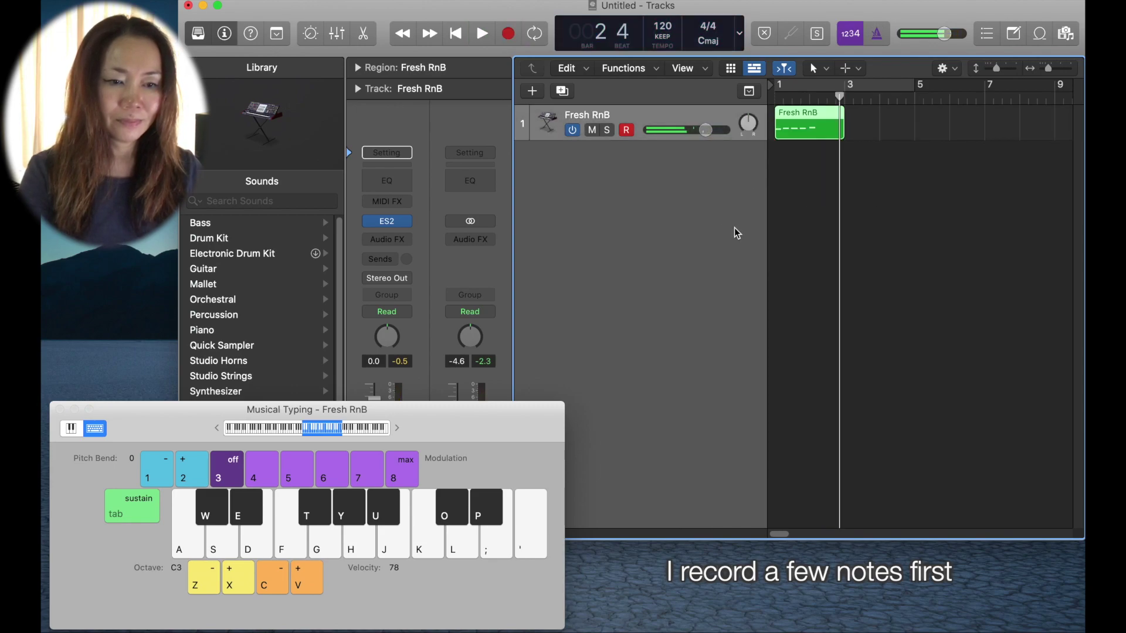
pyautogui.press('Return')
pyautogui.press('space')
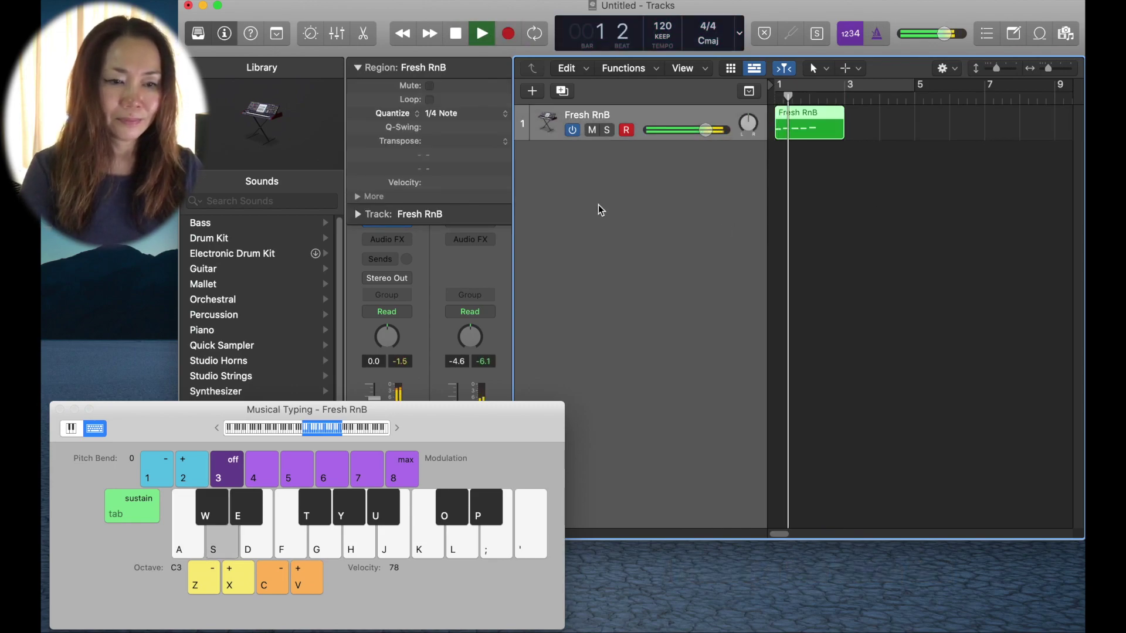
pyautogui.press('space')
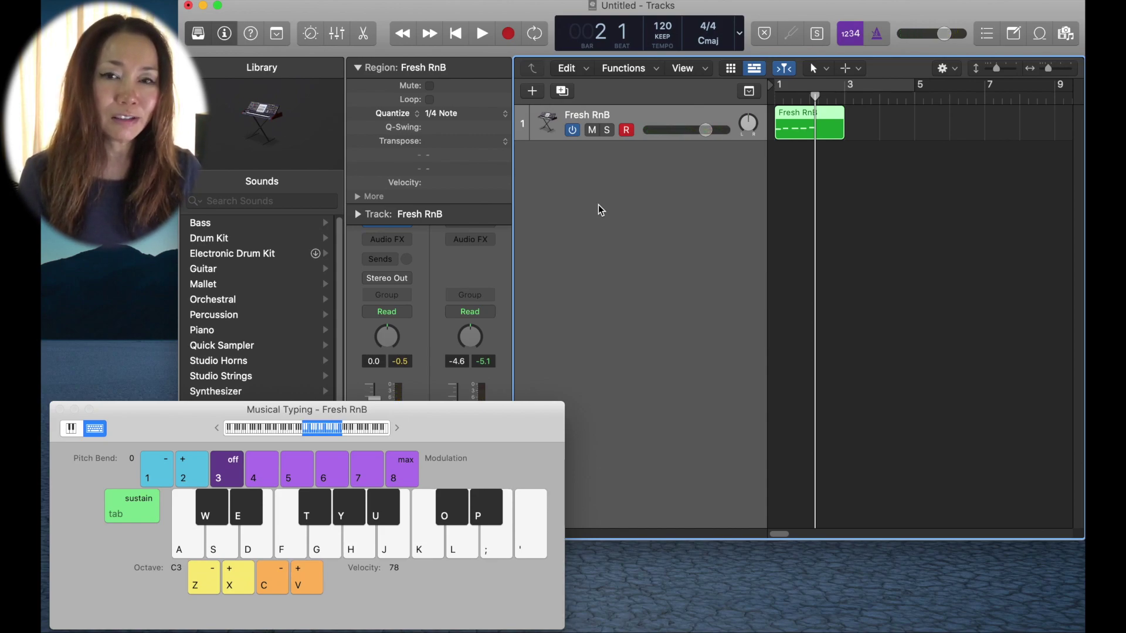
# - Set up a new Software Instrument track with Sampler (Multi-Sample) Stereo
pyautogui.click(532, 91)
pyautogui.click(488, 151)
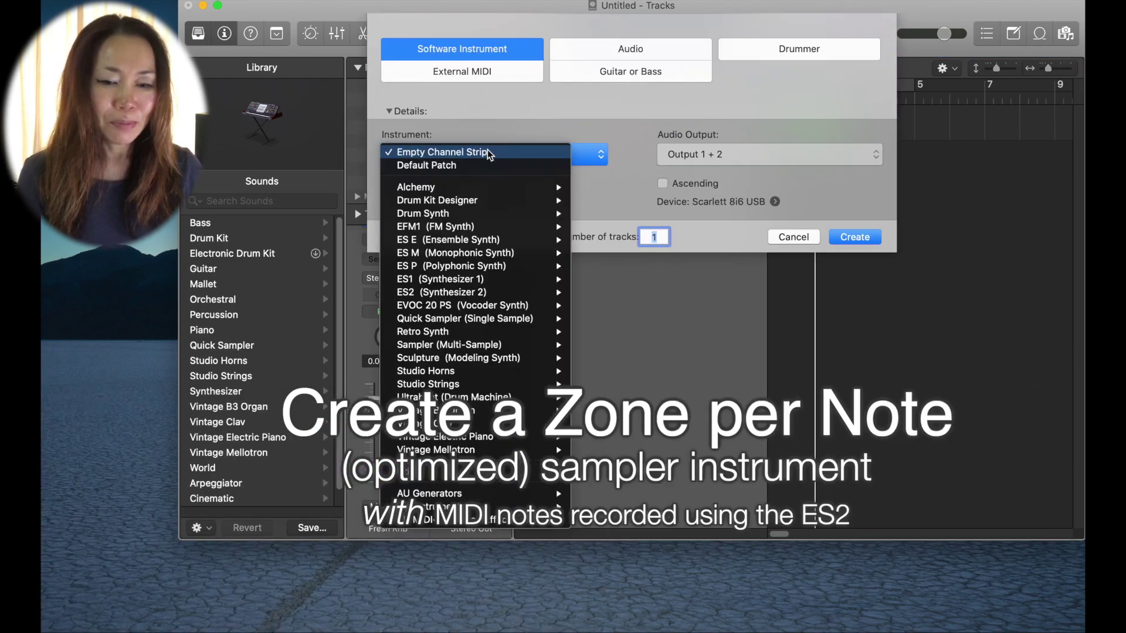
pyautogui.moveTo(517, 318)
pyautogui.moveTo(527, 345)
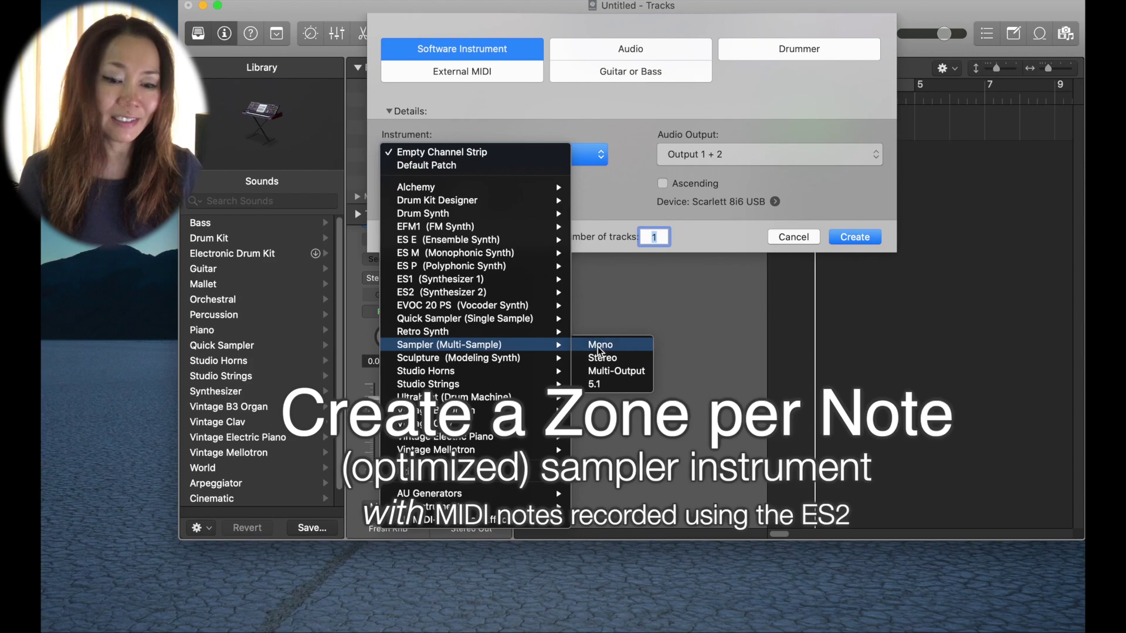
pyautogui.click(607, 359)
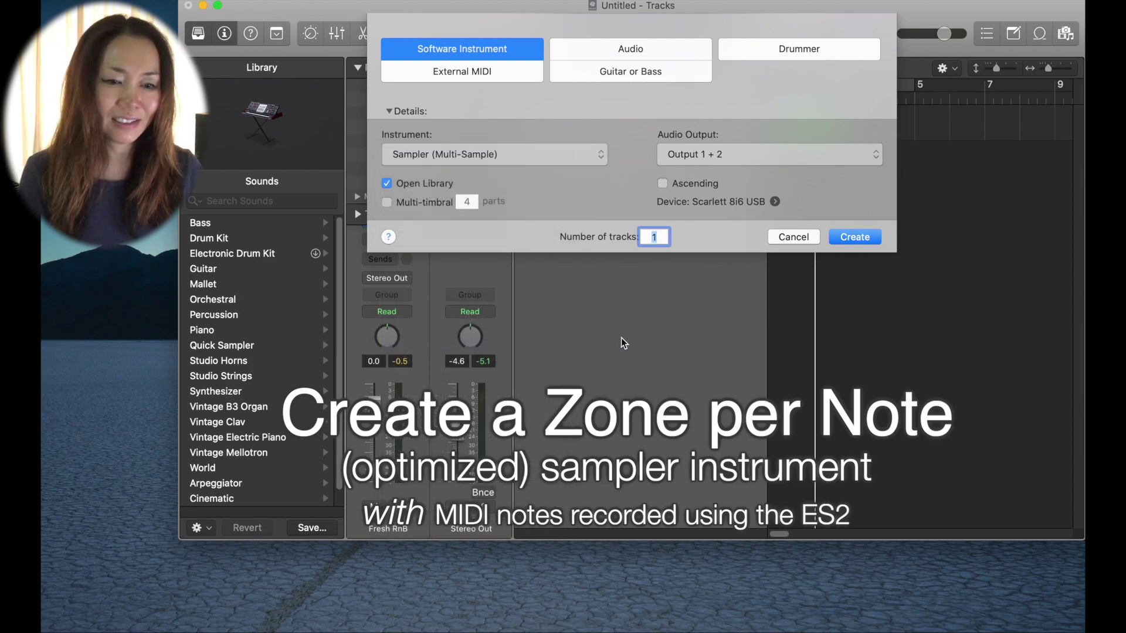
# - Create the Inst 2 Sampler track and map the Fresh RnB region as Zone per Note (Fresh RnB 1–5)
pyautogui.click(842, 237)
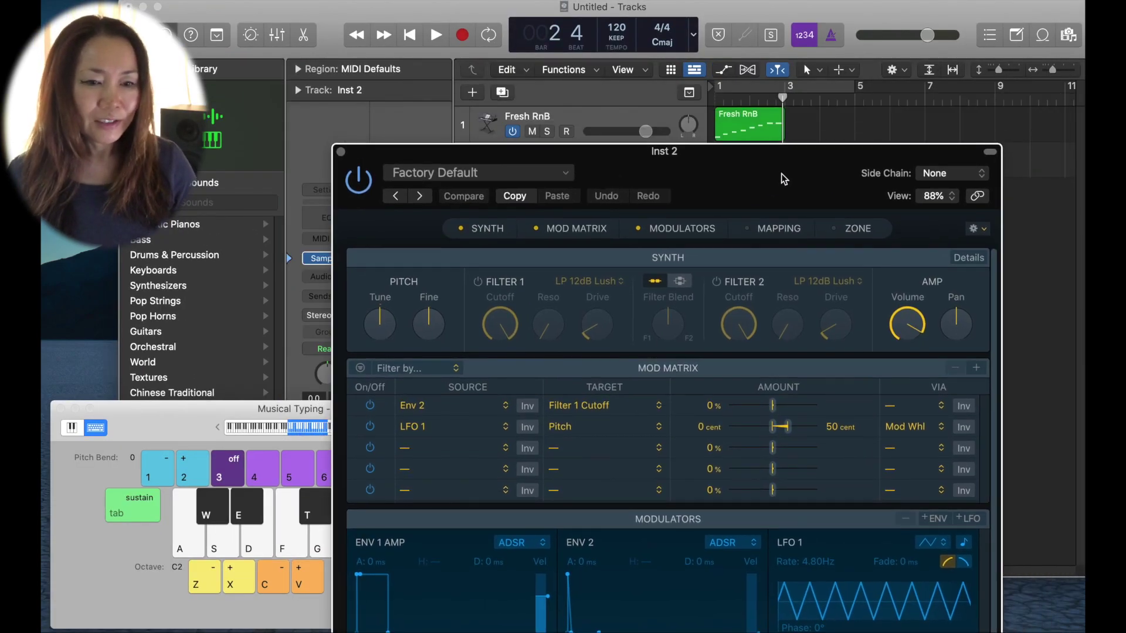
pyautogui.click(749, 123)
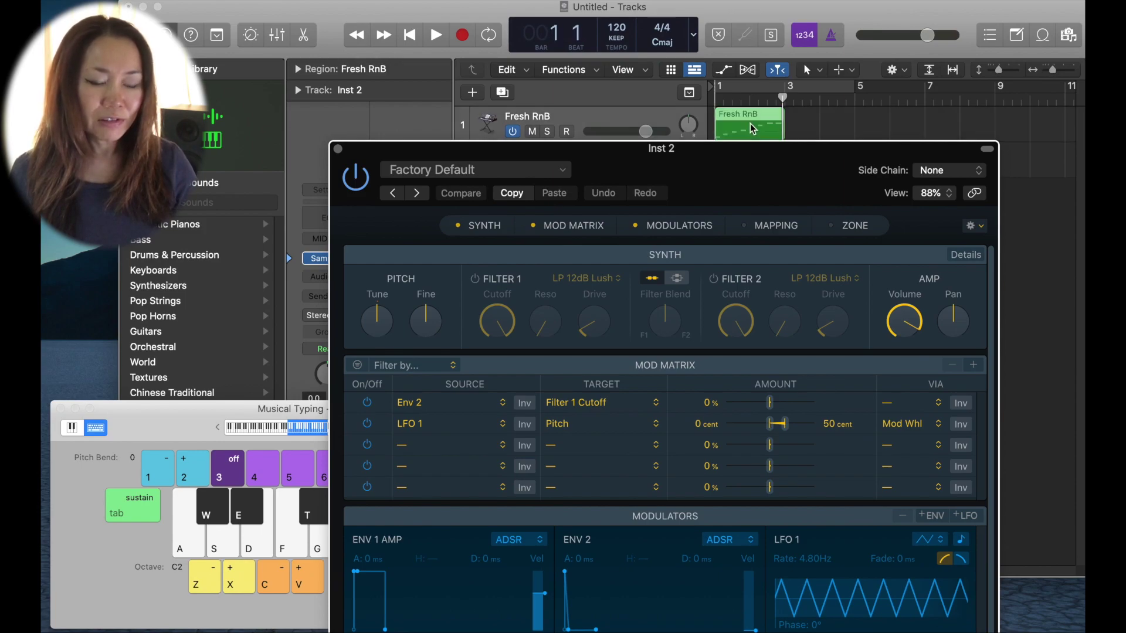
pyautogui.moveTo(751, 124); pyautogui.dragTo(878, 233)
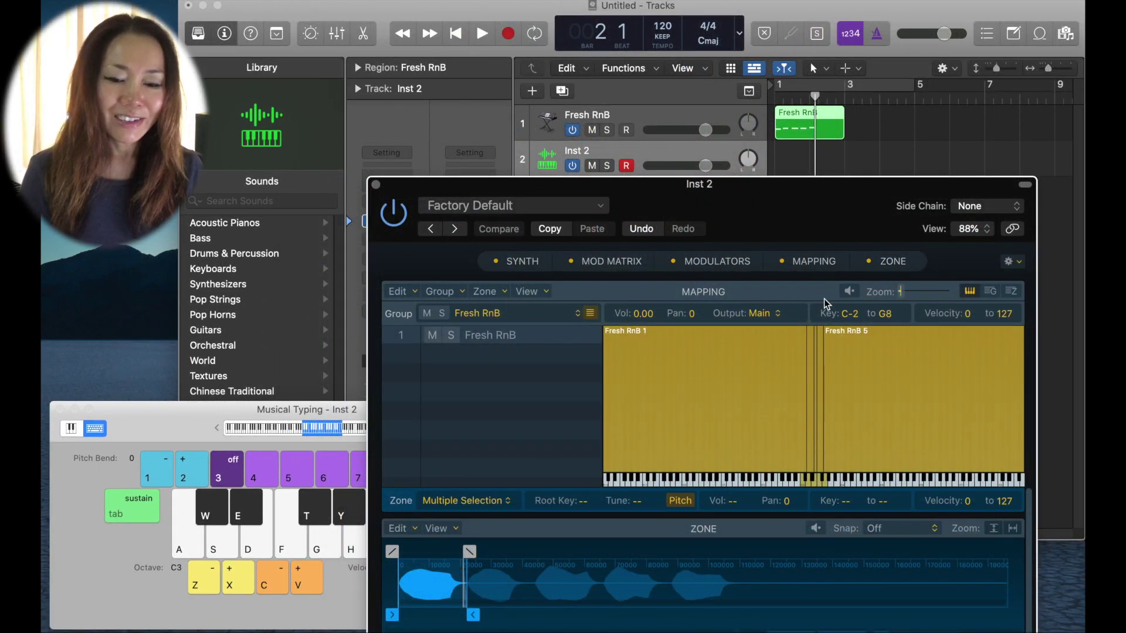
# - Audition the Fresh RnB zones by playing A, S, D, F, G (C3 to G3) on Musical Typing
pyautogui.click(185, 408)
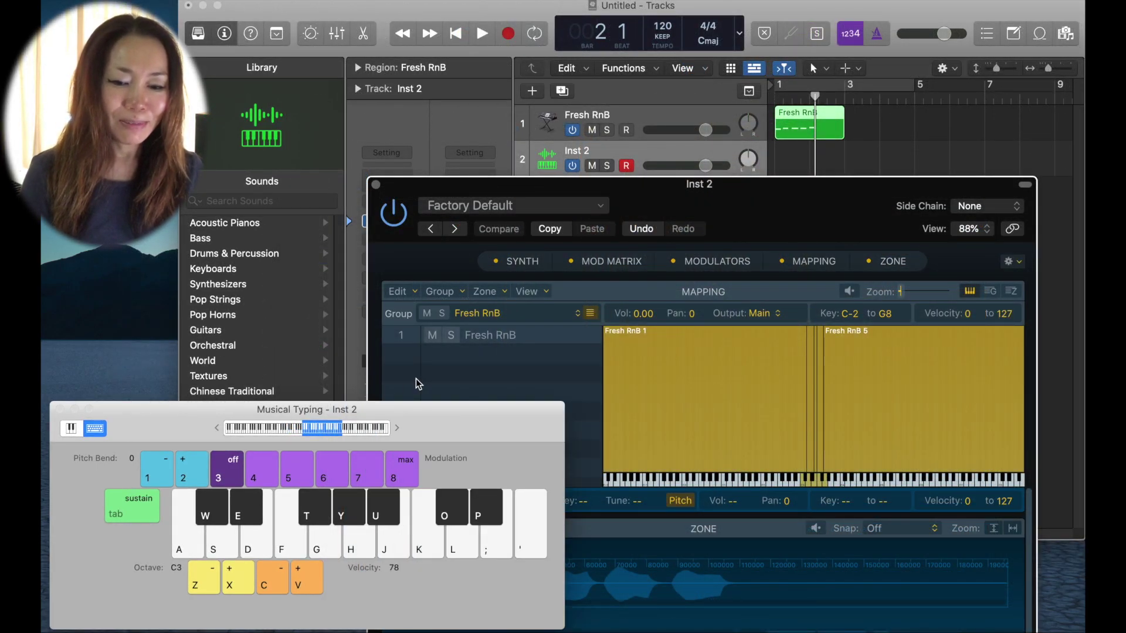
pyautogui.press('a')
pyautogui.press('s')
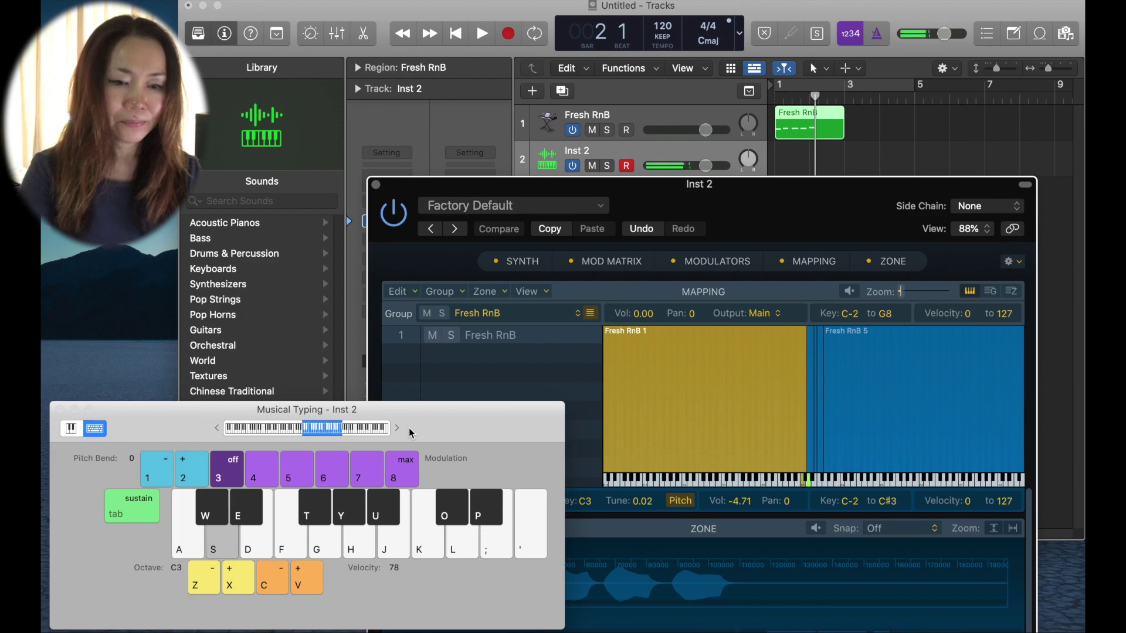
pyautogui.press('d')
pyautogui.press('f')
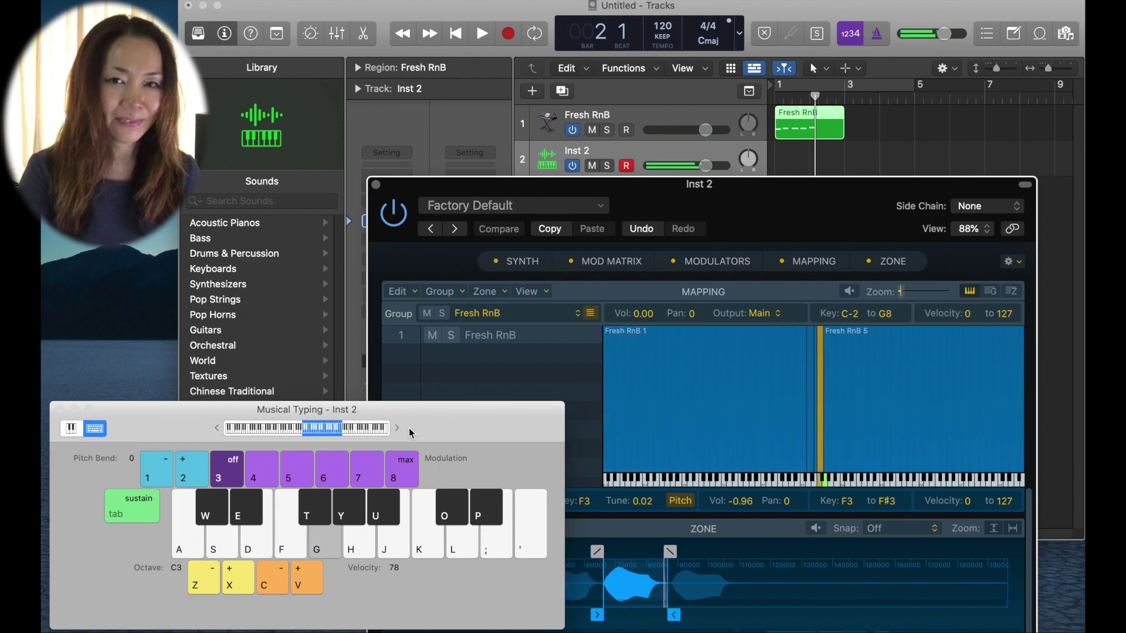
pyautogui.press('g')
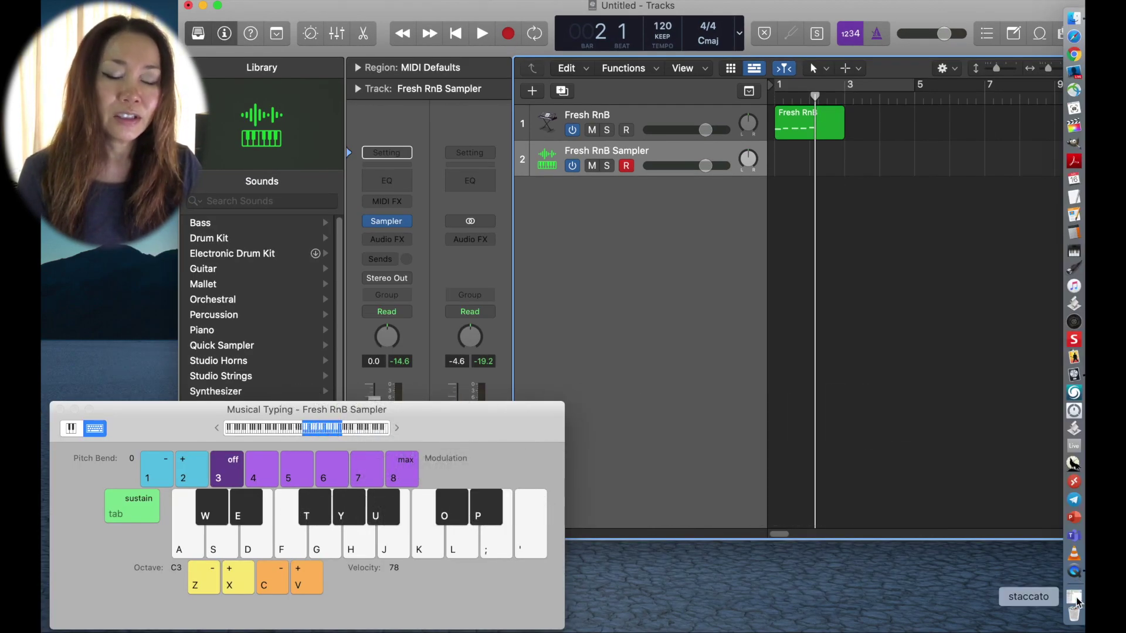
# - Open the staccato sample folder from the Dock in a Finder window
pyautogui.click(1077, 599)
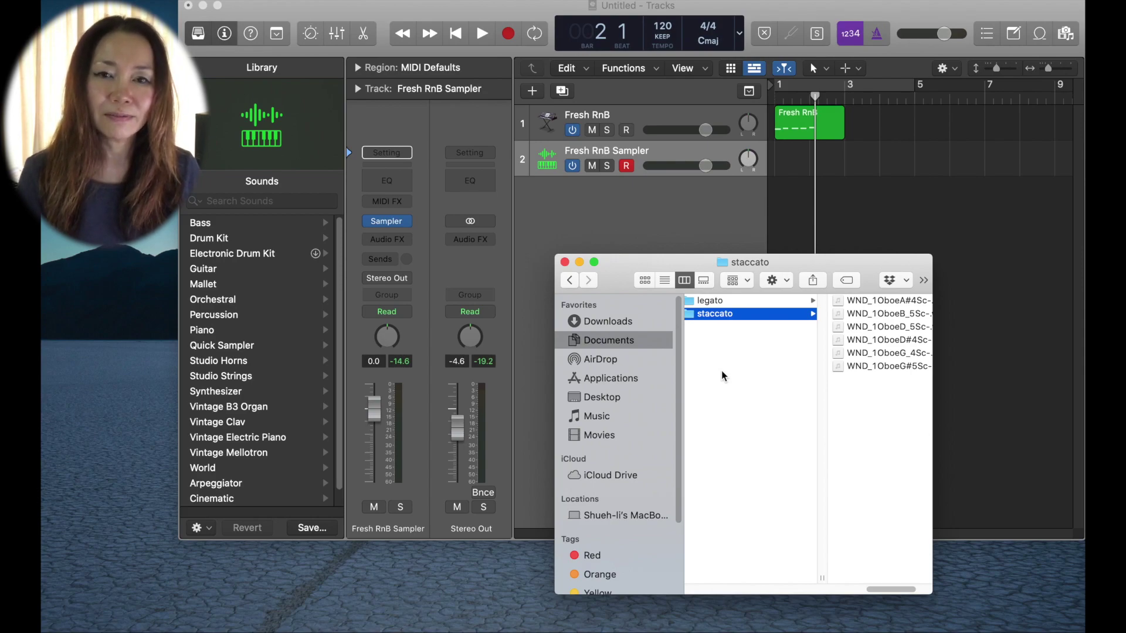
# - Import all six staccato oboe files onto one track and loop-play bars 1 to 5
pyautogui.click(866, 381)
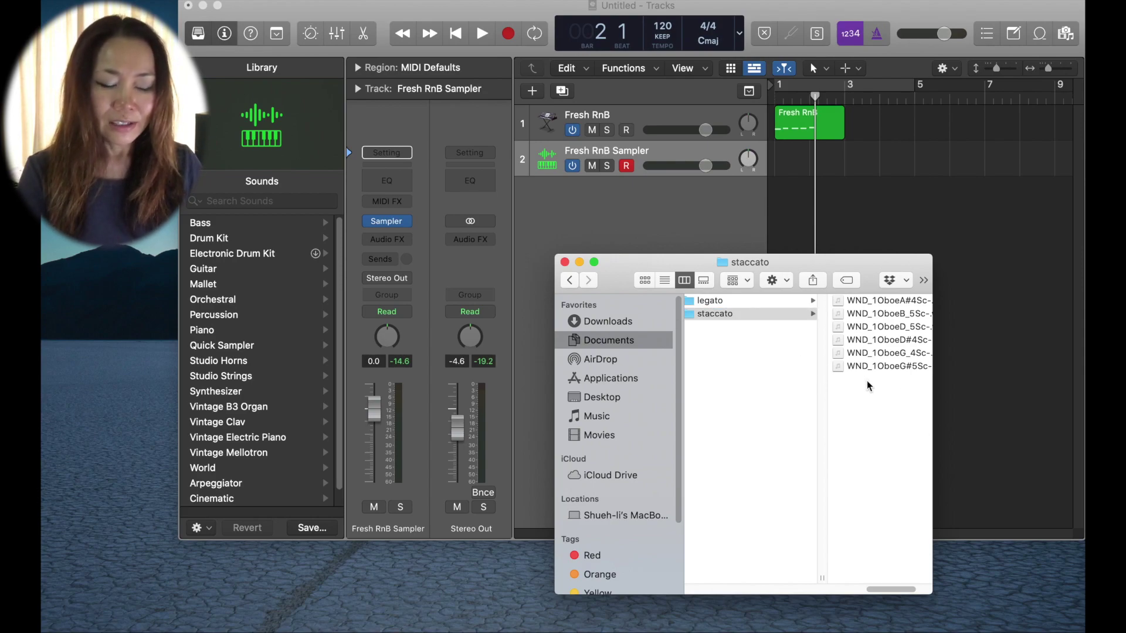
pyautogui.press('super+a')
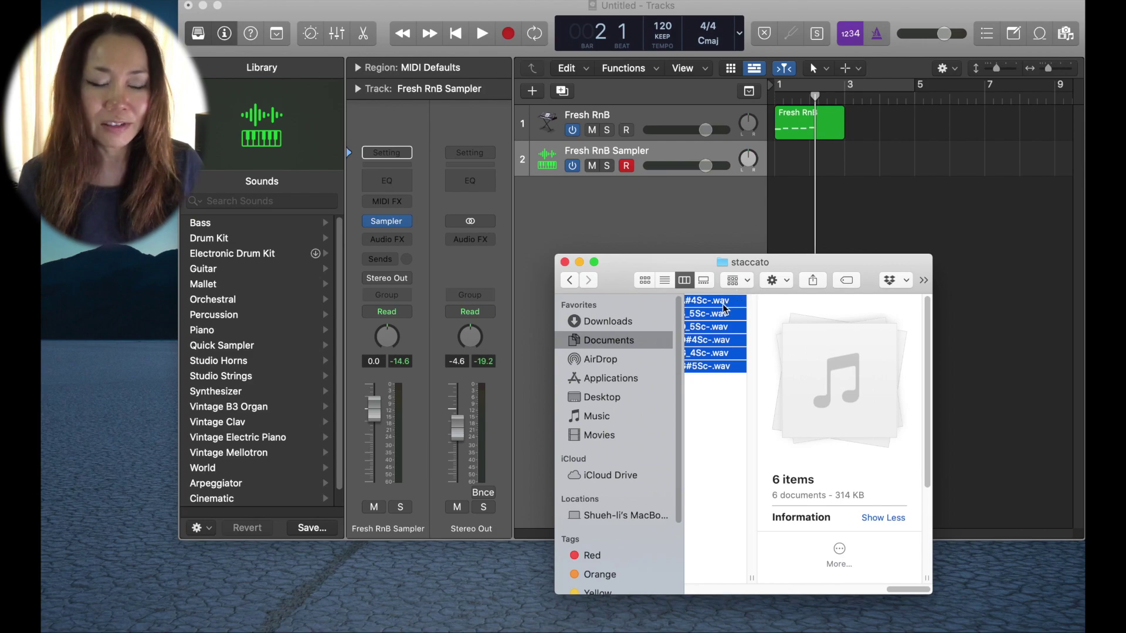
pyautogui.moveTo(725, 307); pyautogui.dragTo(792, 220)
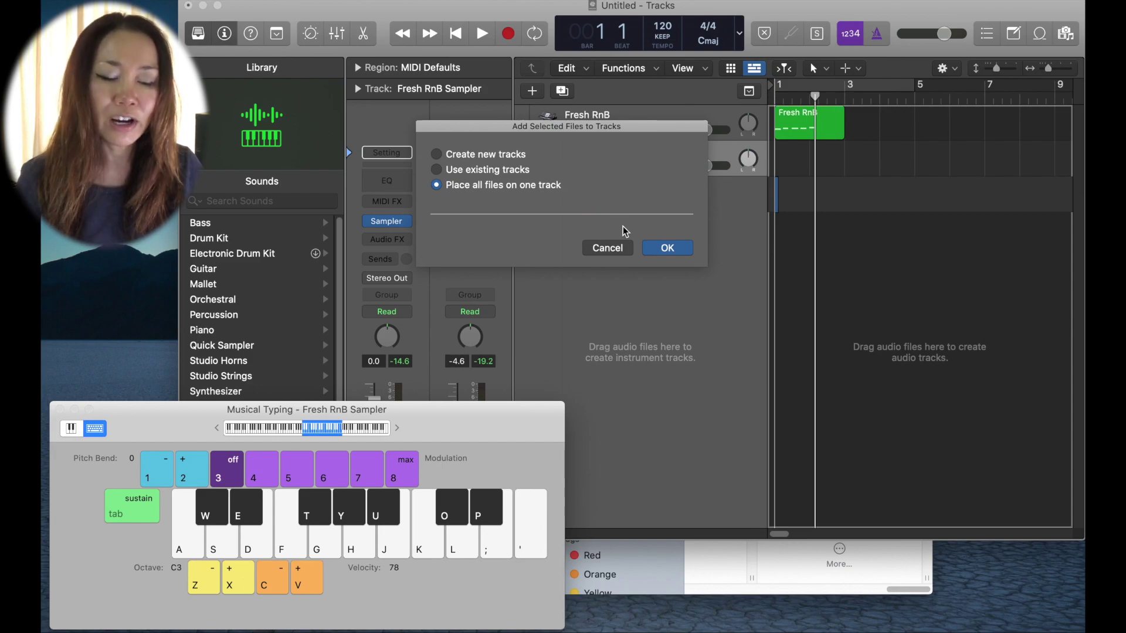
pyautogui.click(668, 247)
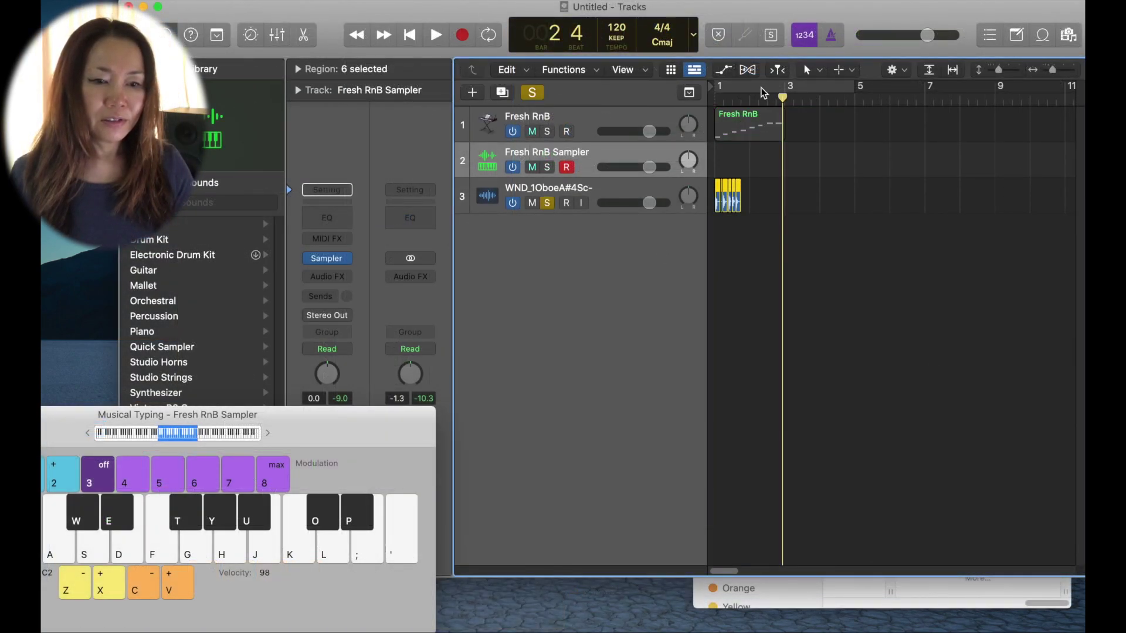
pyautogui.click(757, 85)
pyautogui.press('space')
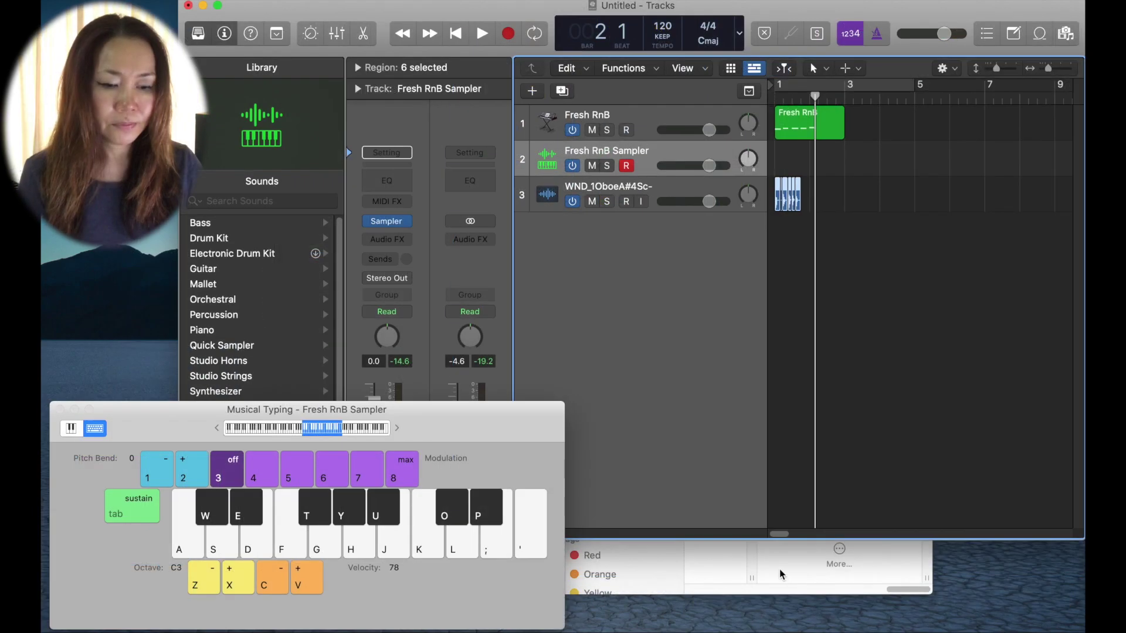
# - Add all six legato oboe files to track 3 at bar 2, placed on one track
pyautogui.click(648, 570)
pyautogui.hscroll(-3, 745, 405)
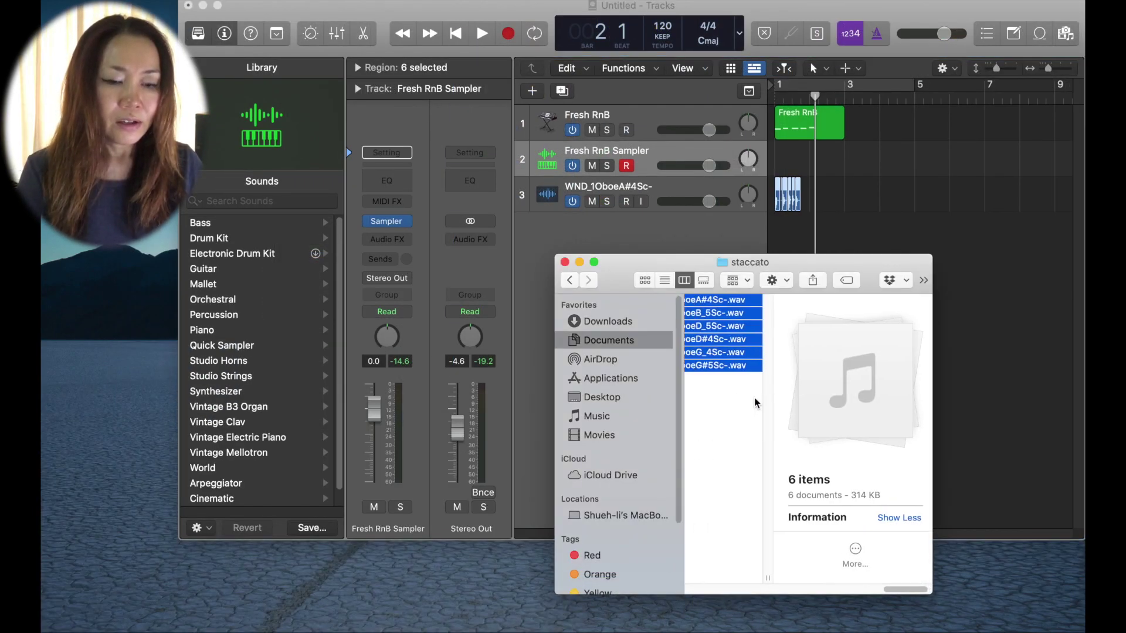
pyautogui.click(780, 301)
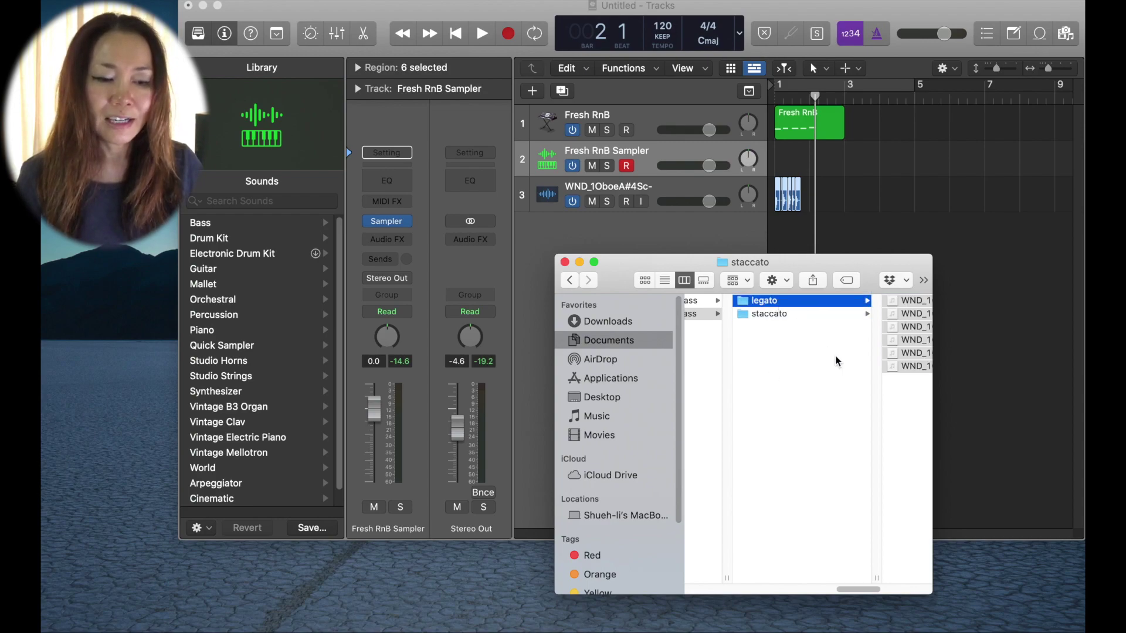
pyautogui.click(820, 409)
pyautogui.press('super+a')
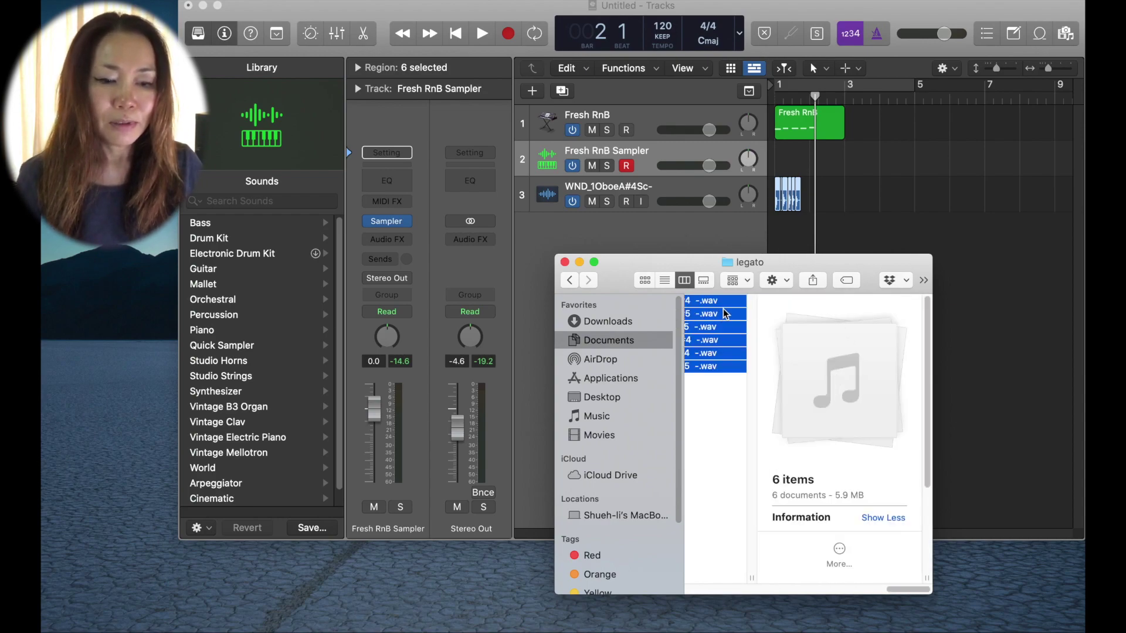
pyautogui.moveTo(723, 310); pyautogui.dragTo(811, 203)
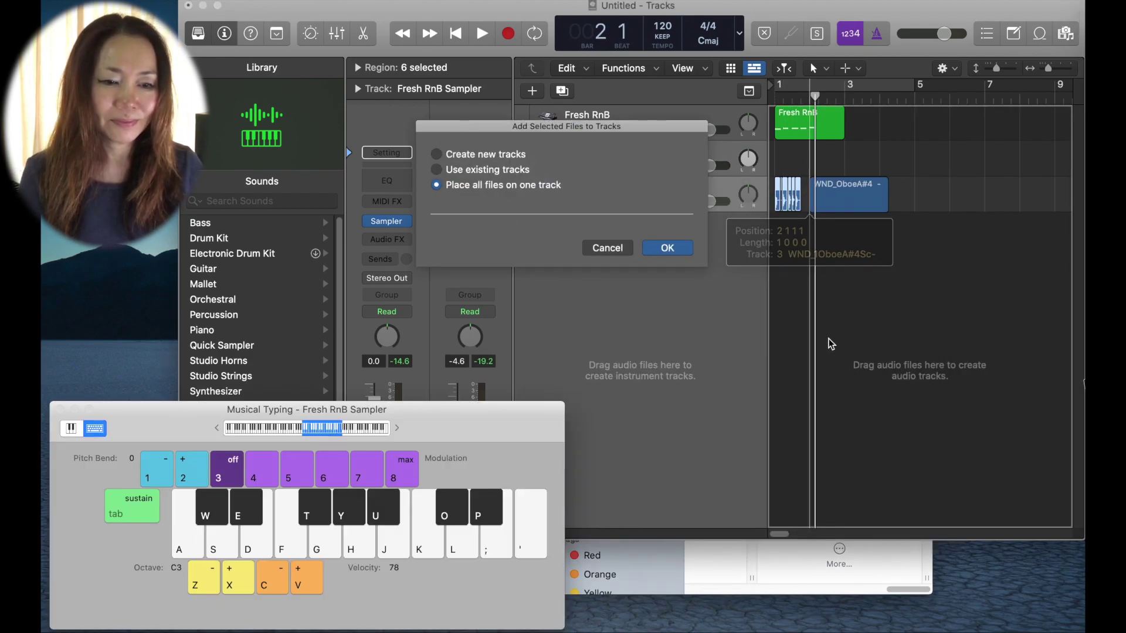
pyautogui.click(668, 247)
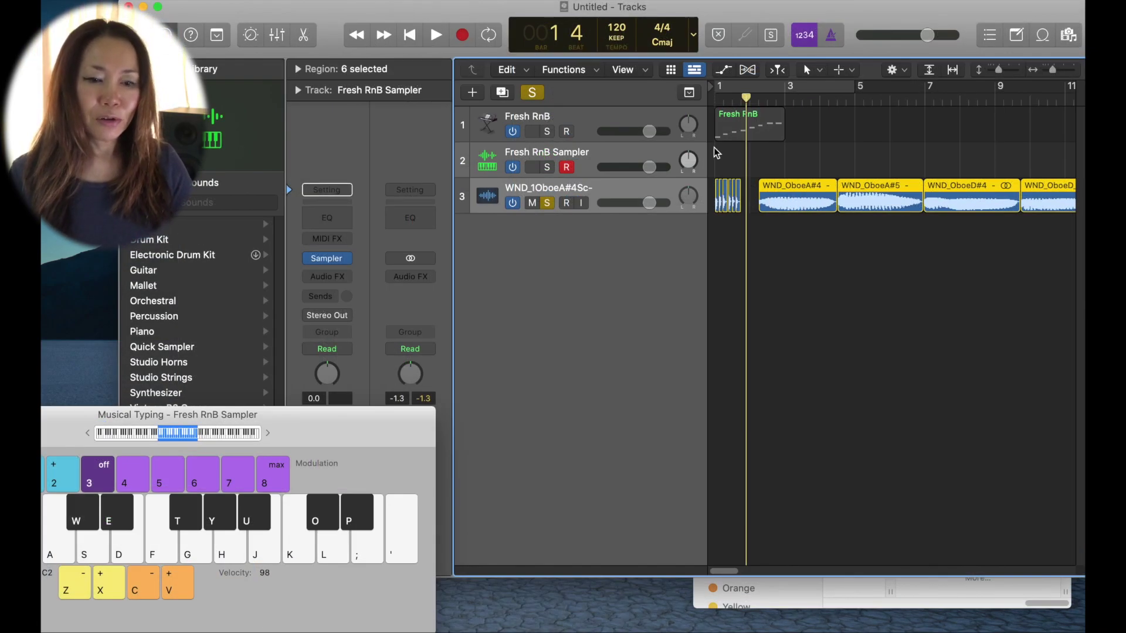
pyautogui.press('space')
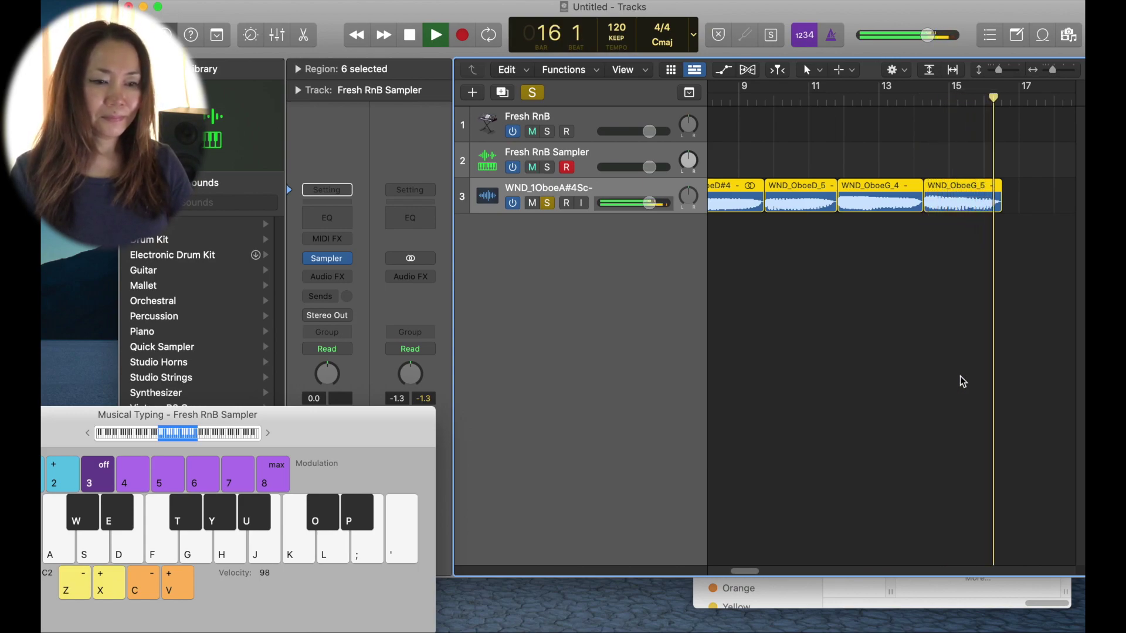
# - Stop playback, rename track 3 to Oboes, and add a new Sampler instrument track
pyautogui.press('space')
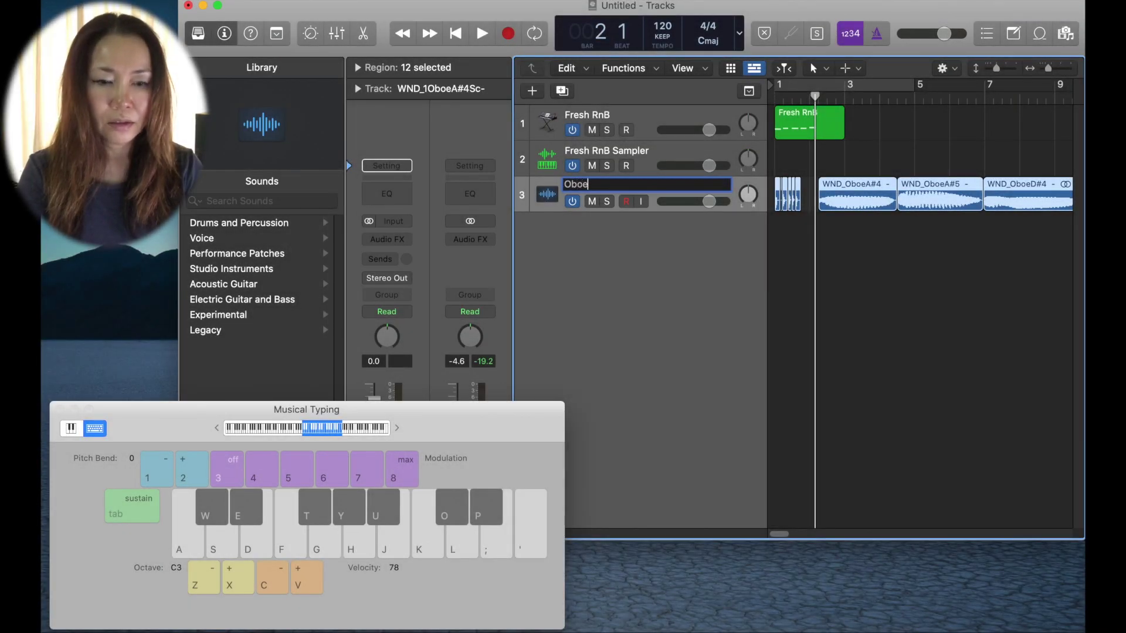
pyautogui.press('Return')
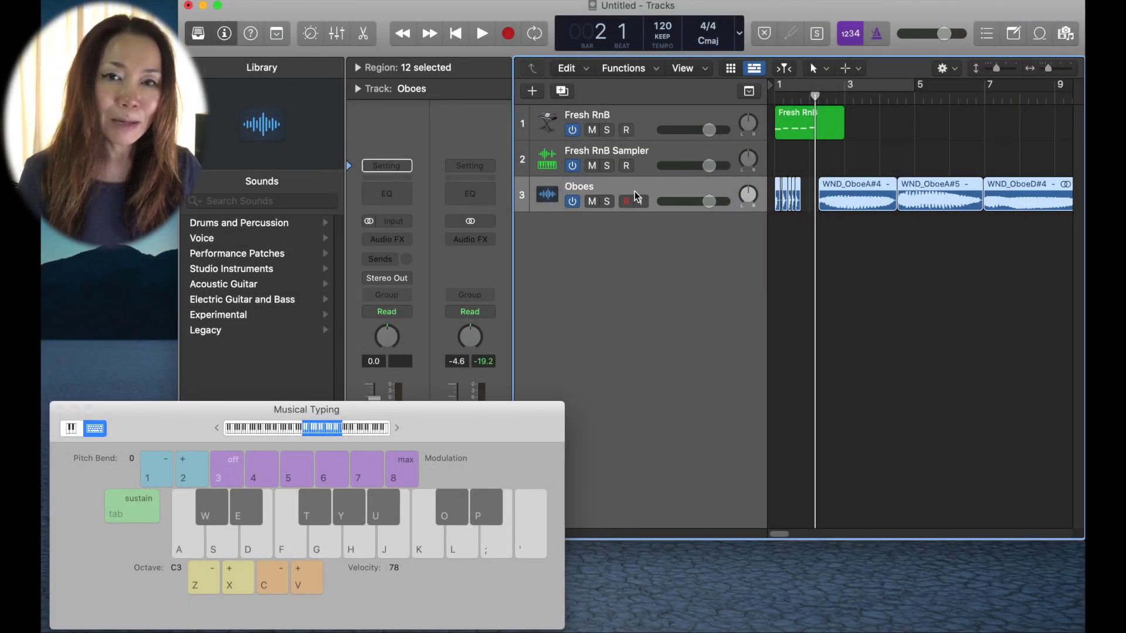
pyautogui.click(533, 92)
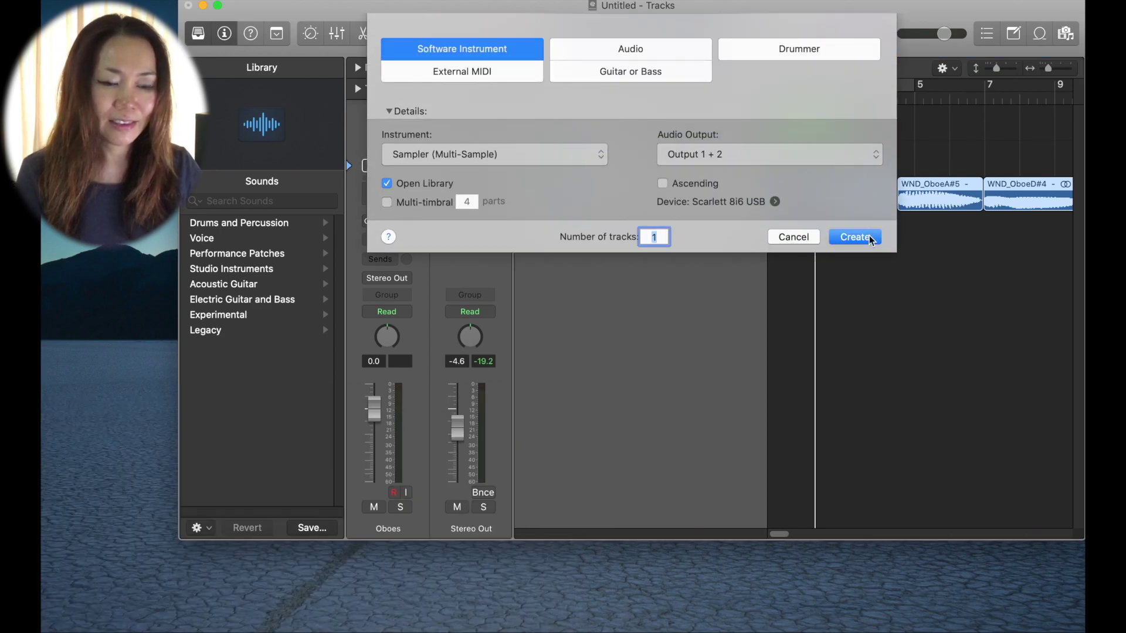
pyautogui.click(870, 237)
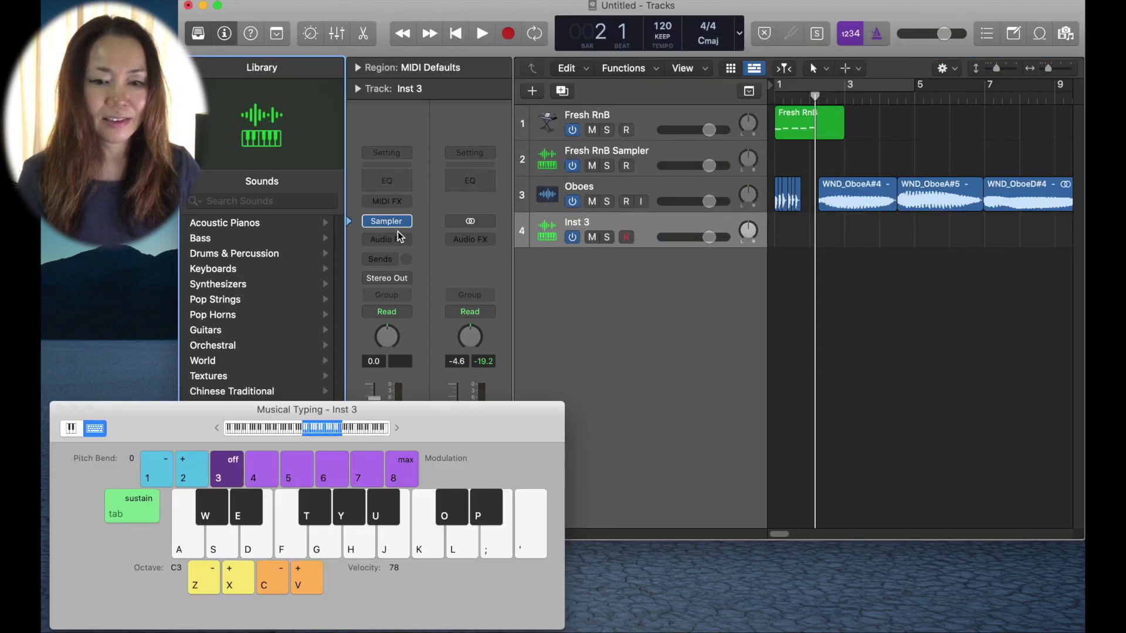
# - Drop the staccato oboe regions into the Inst 3 Sampler as one zone per file
pyautogui.click(401, 220)
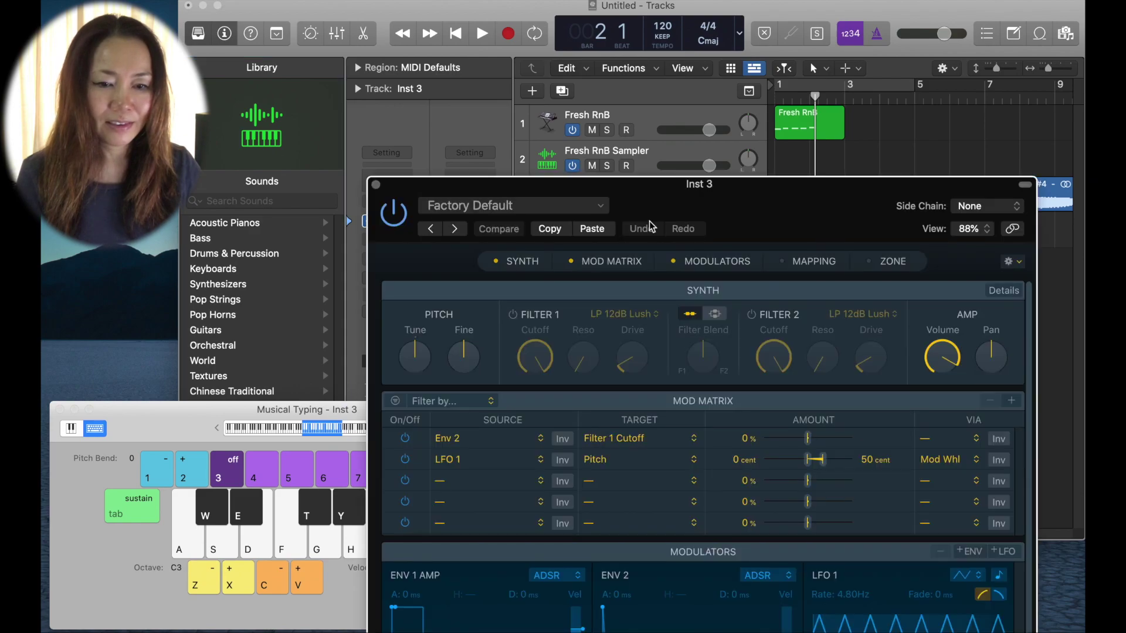
pyautogui.moveTo(793, 199); pyautogui.dragTo(547, 100)
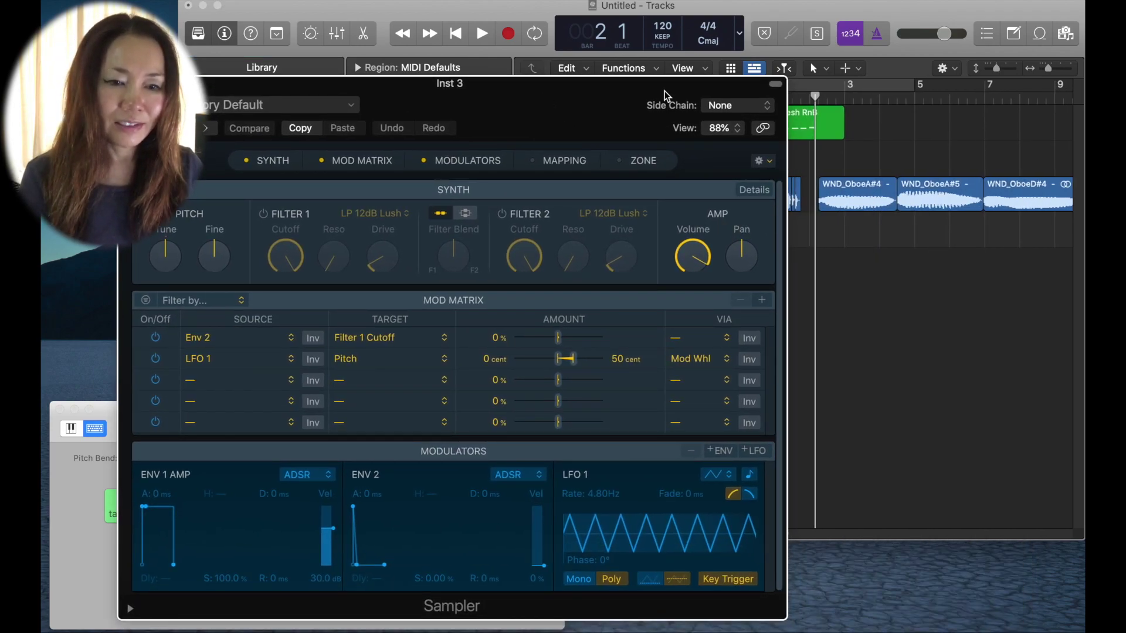
pyautogui.moveTo(665, 90); pyautogui.dragTo(602, 72)
pyautogui.click(790, 195)
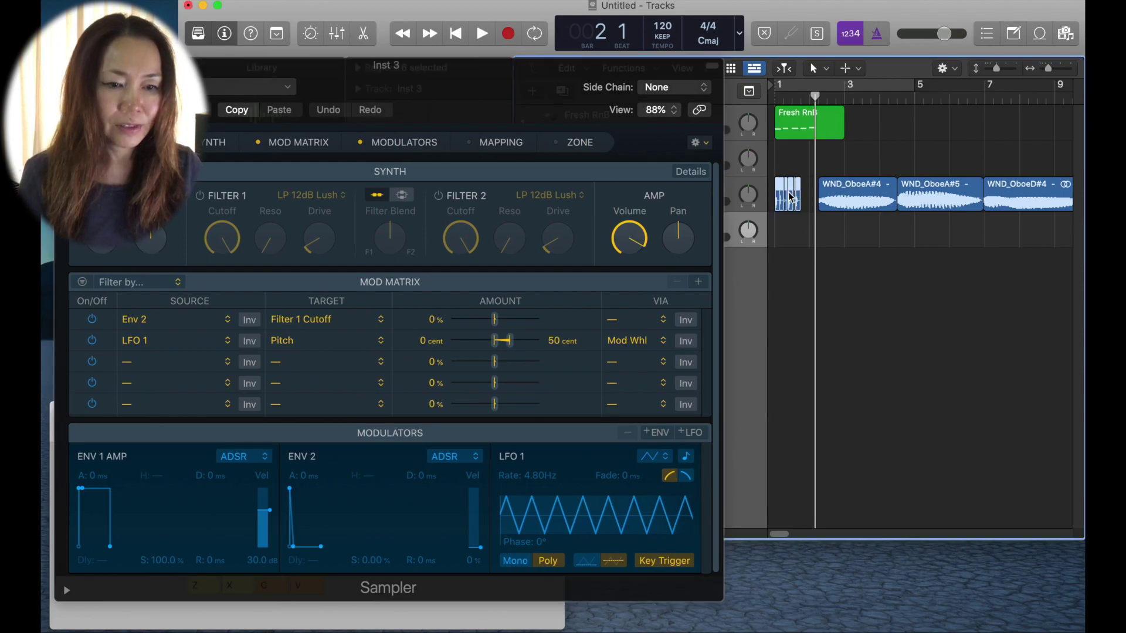
pyautogui.moveTo(781, 196); pyautogui.dragTo(500, 150)
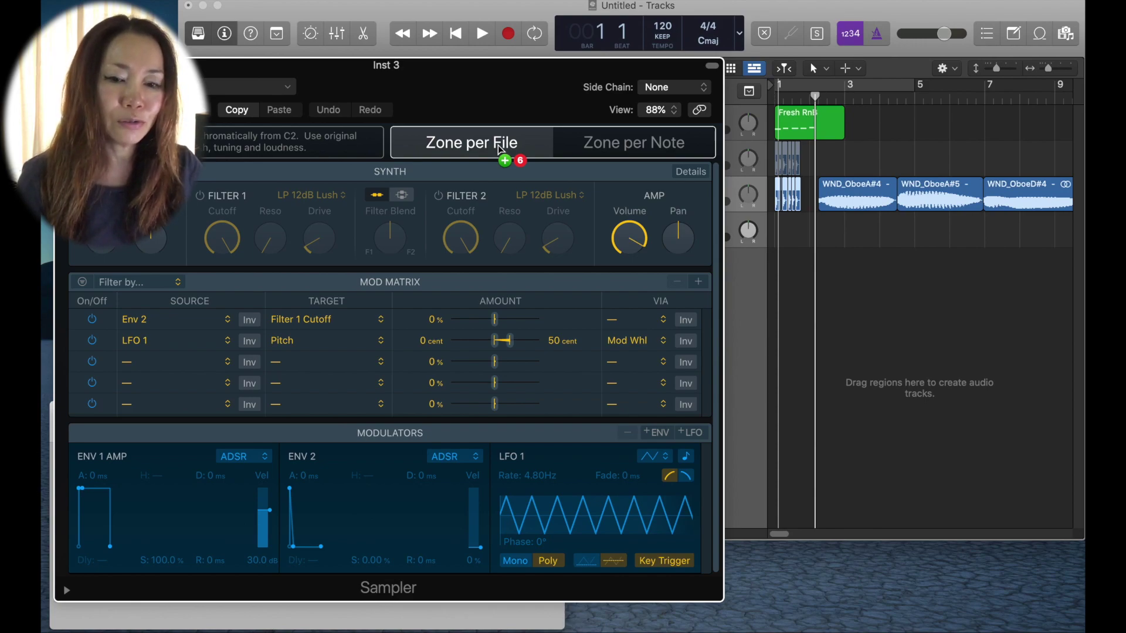
pyautogui.press('space')
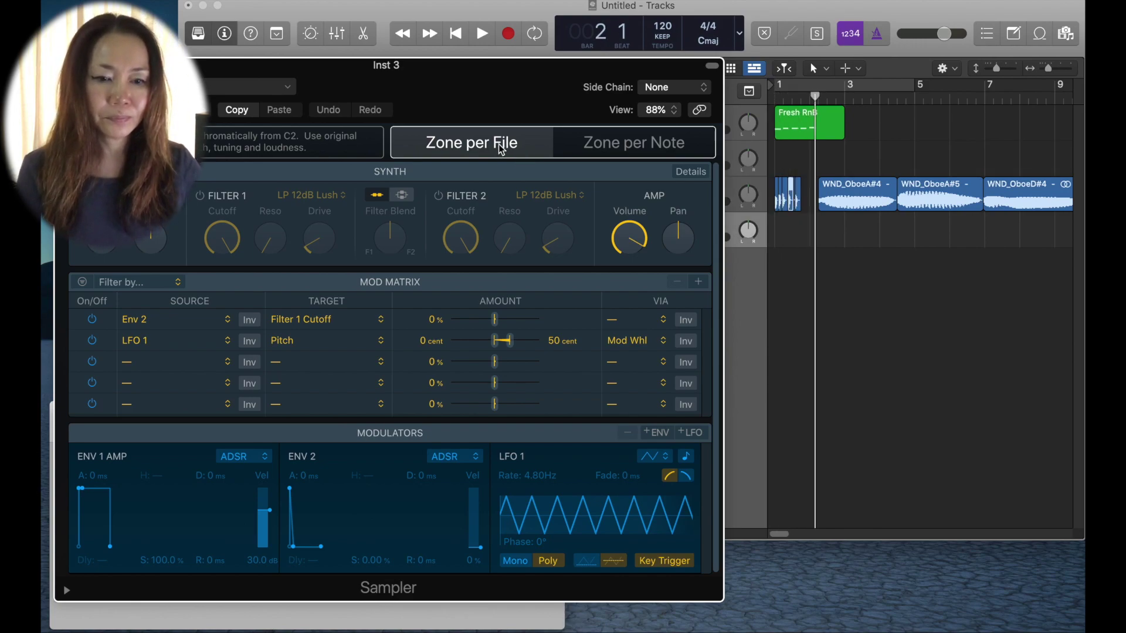
pyautogui.click(494, 147)
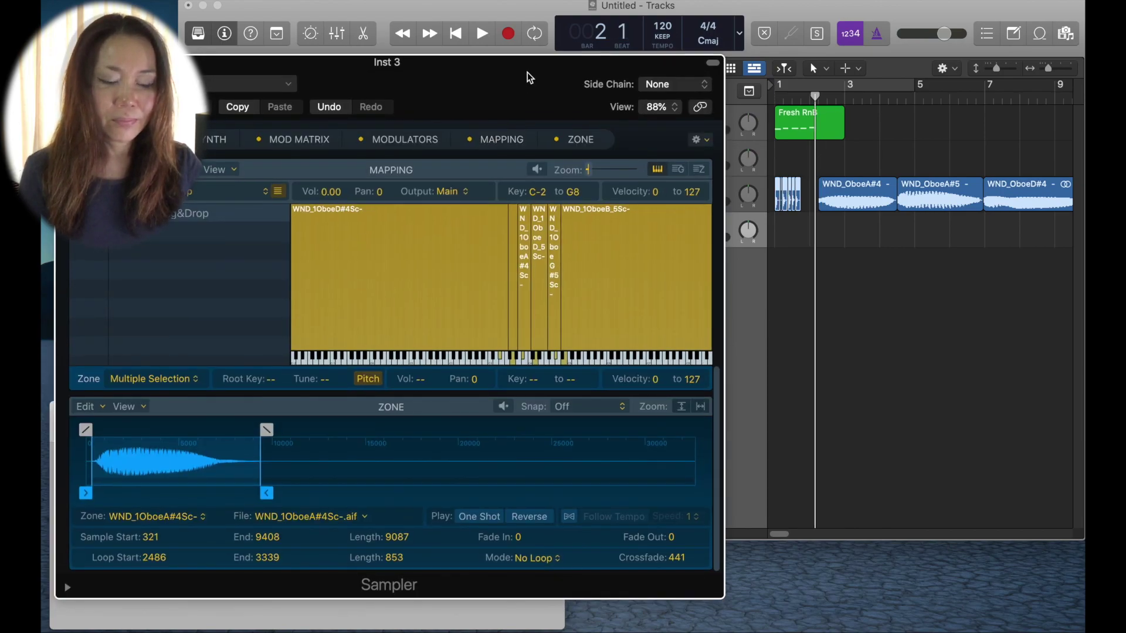
# - Name the Sampler's first group Oboes Staccato
pyautogui.moveTo(527, 72); pyautogui.dragTo(565, 22)
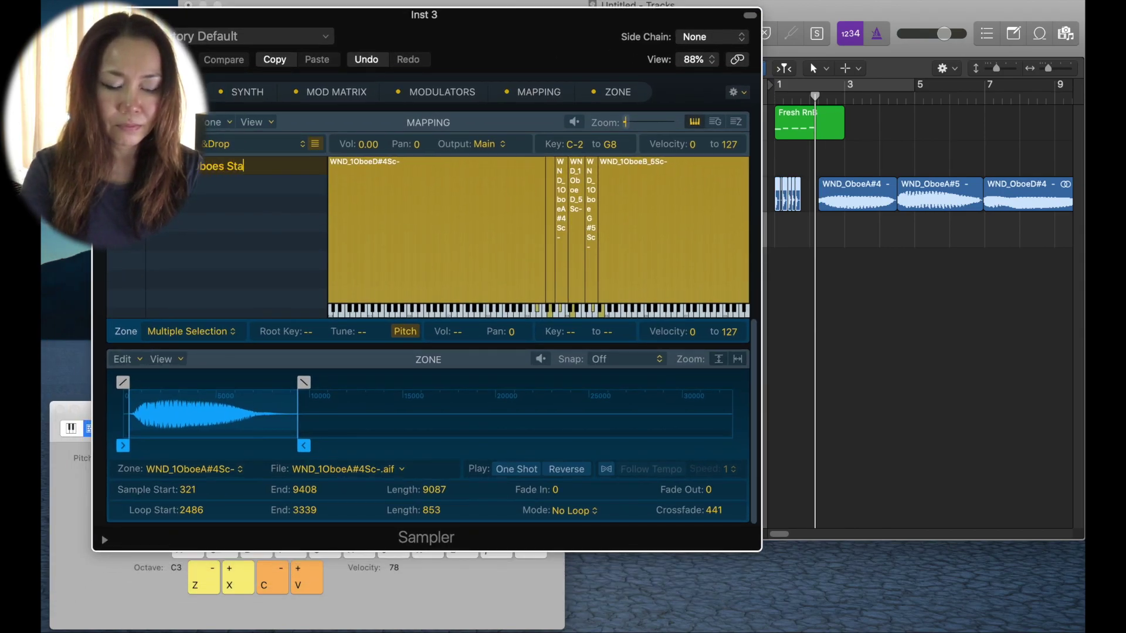
pyautogui.write('o')
pyautogui.press('Return')
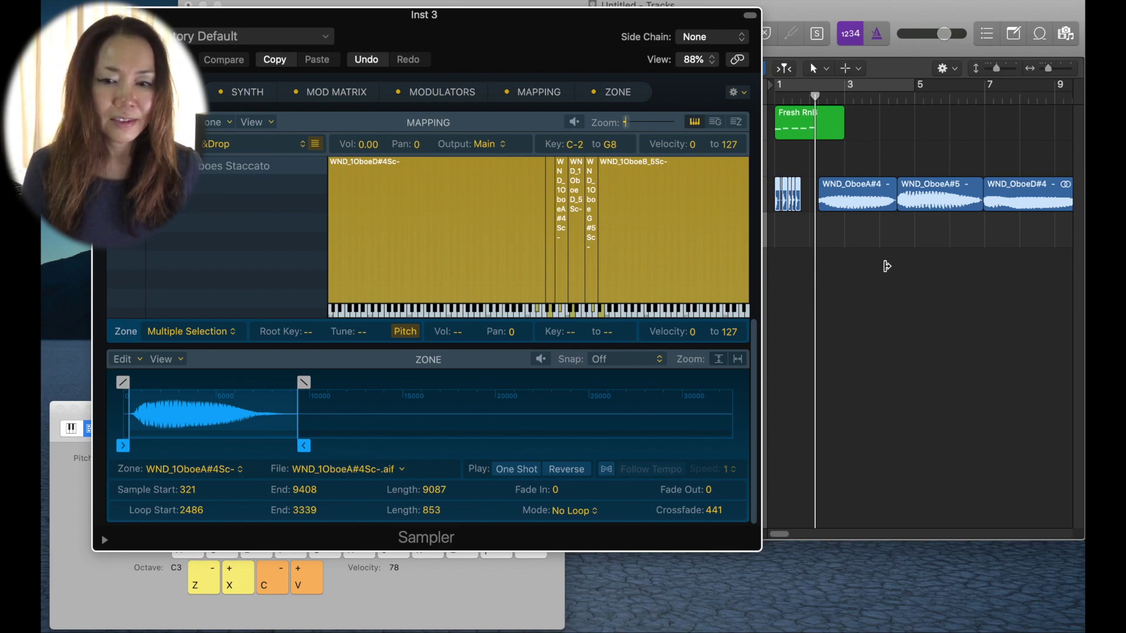
# - Import the legato oboe regions as one zone per file into a group named Oboes Legato
pyautogui.moveTo(833, 170); pyautogui.dragTo(1023, 239)
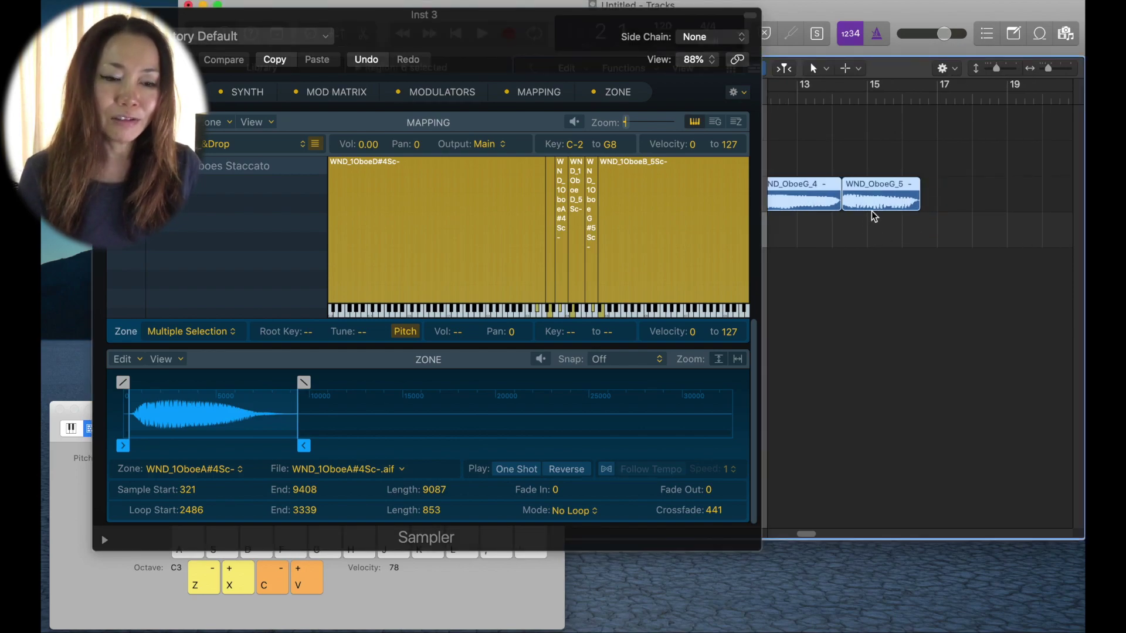
pyautogui.moveTo(861, 202); pyautogui.dragTo(531, 95)
pyautogui.click(839, 343)
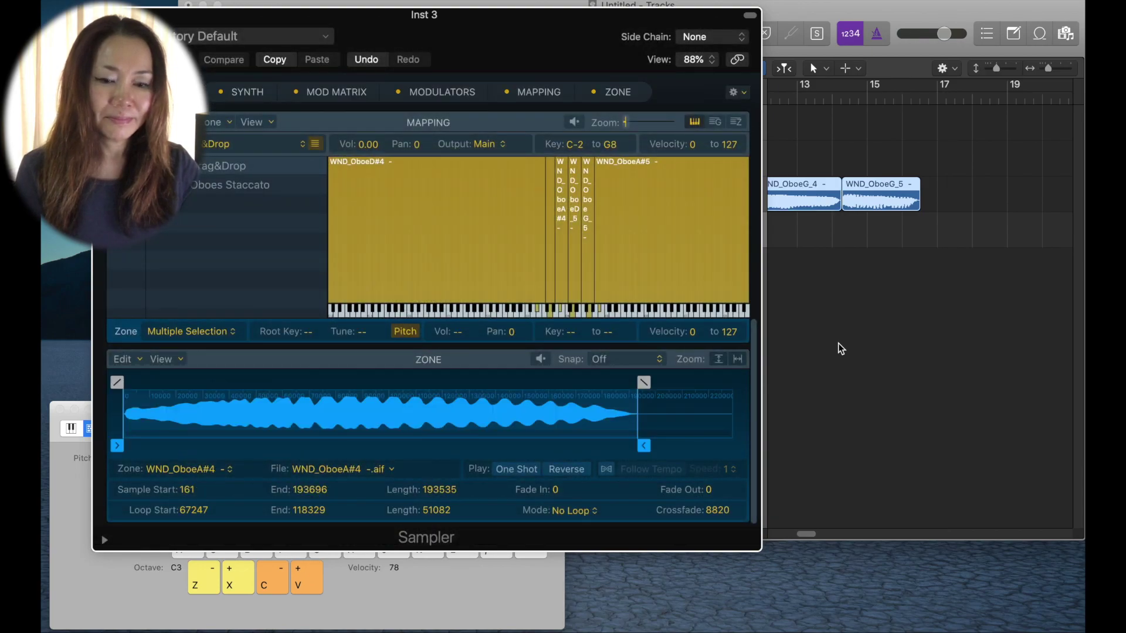
pyautogui.click(252, 170)
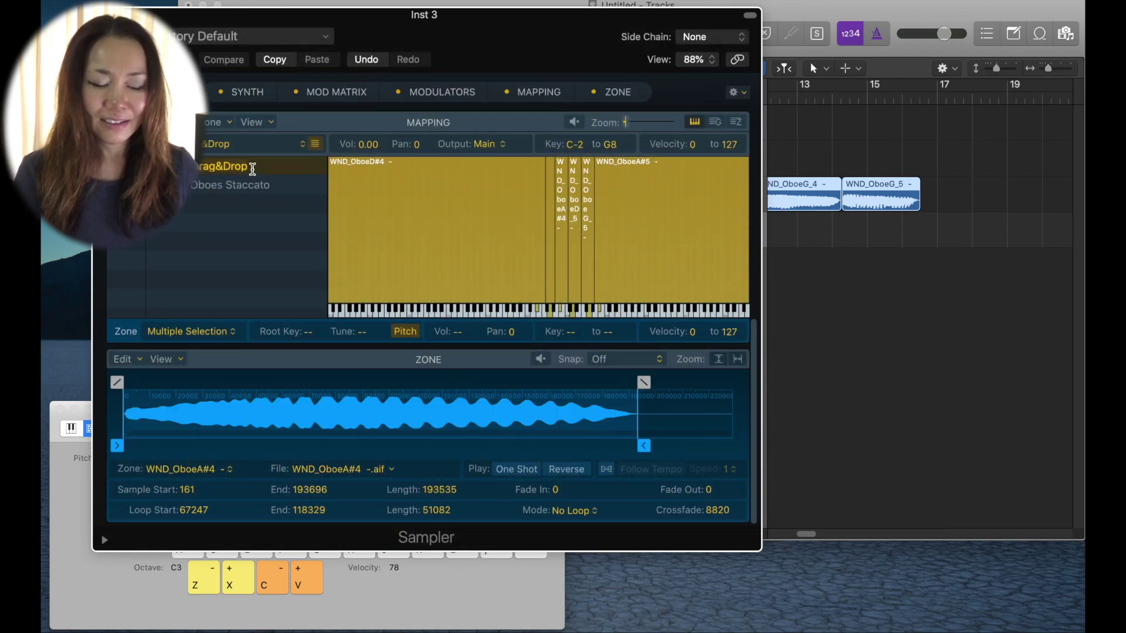
pyautogui.doubleClick(252, 169)
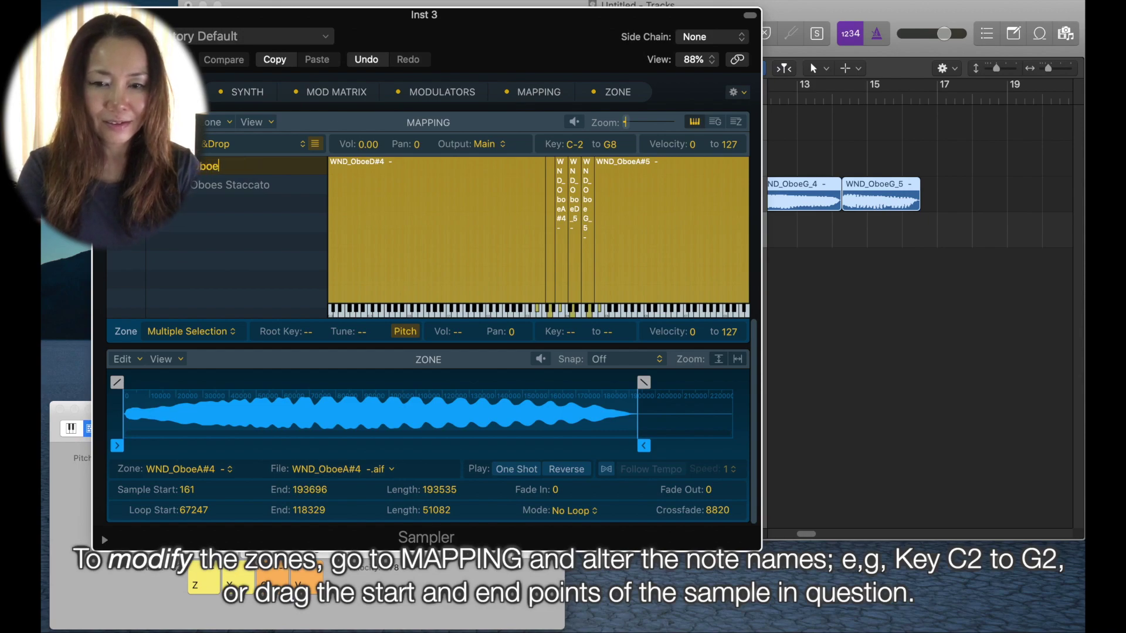
pyautogui.write('Oboes Legato')
pyautogui.press('Return')
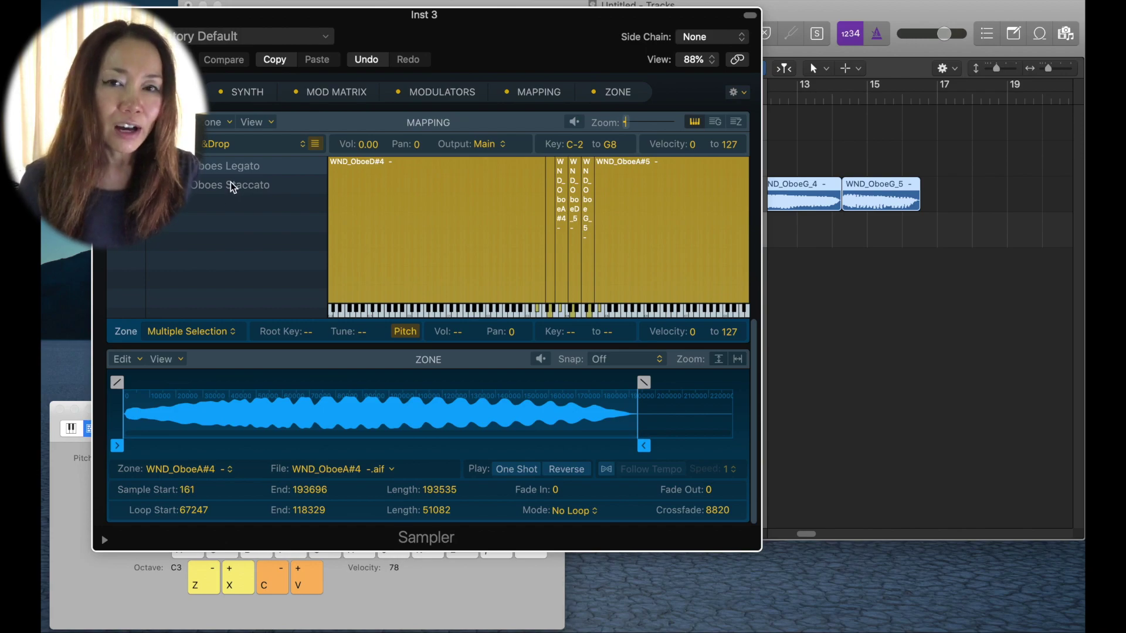
pyautogui.click(238, 168)
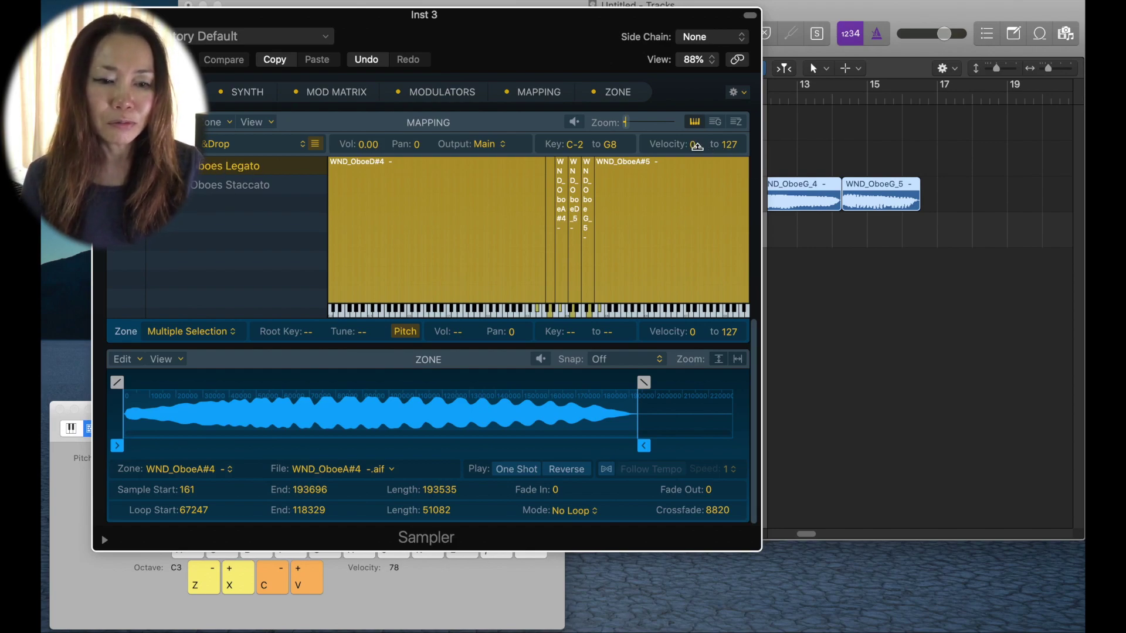
# - Set the Oboes Legato group's upper velocity limit to 80
pyautogui.click(730, 147)
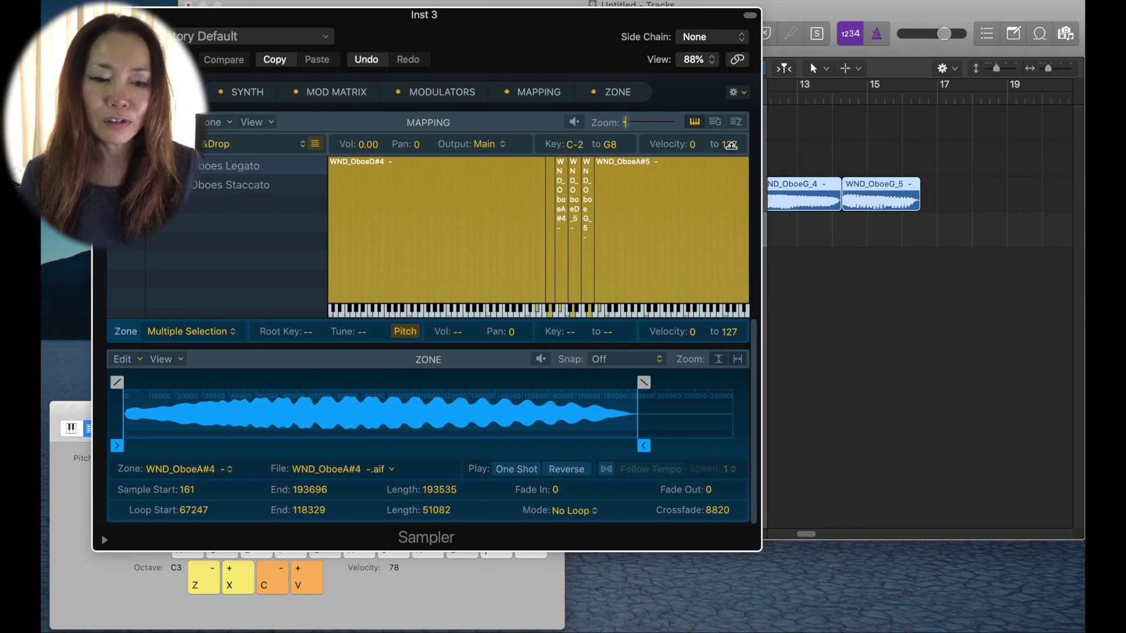
pyautogui.write('80')
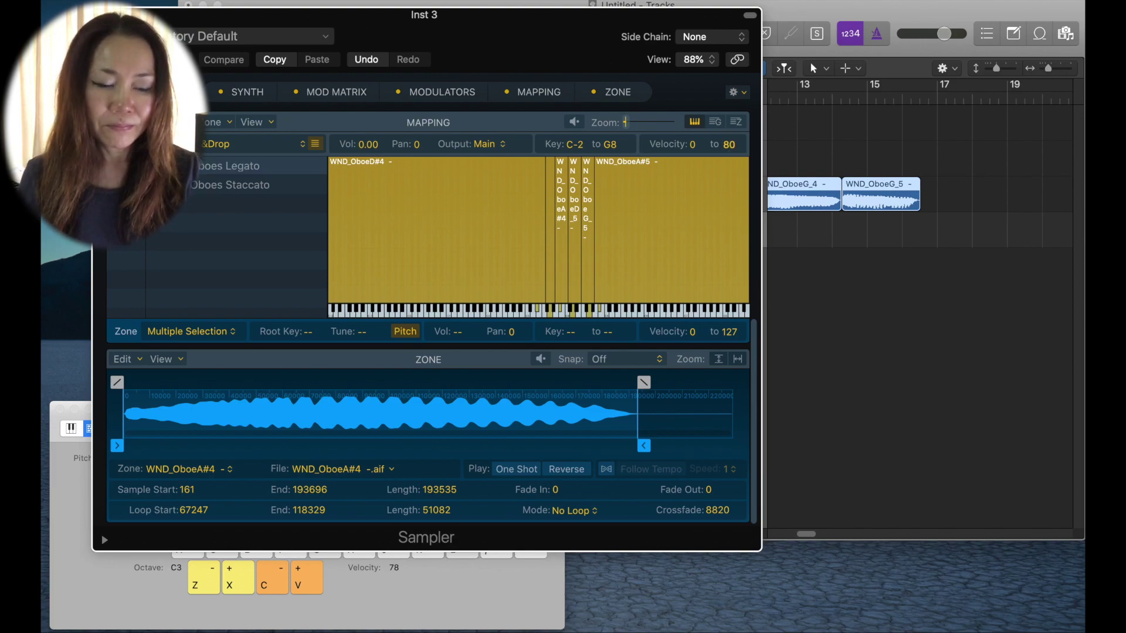
pyautogui.press('Return')
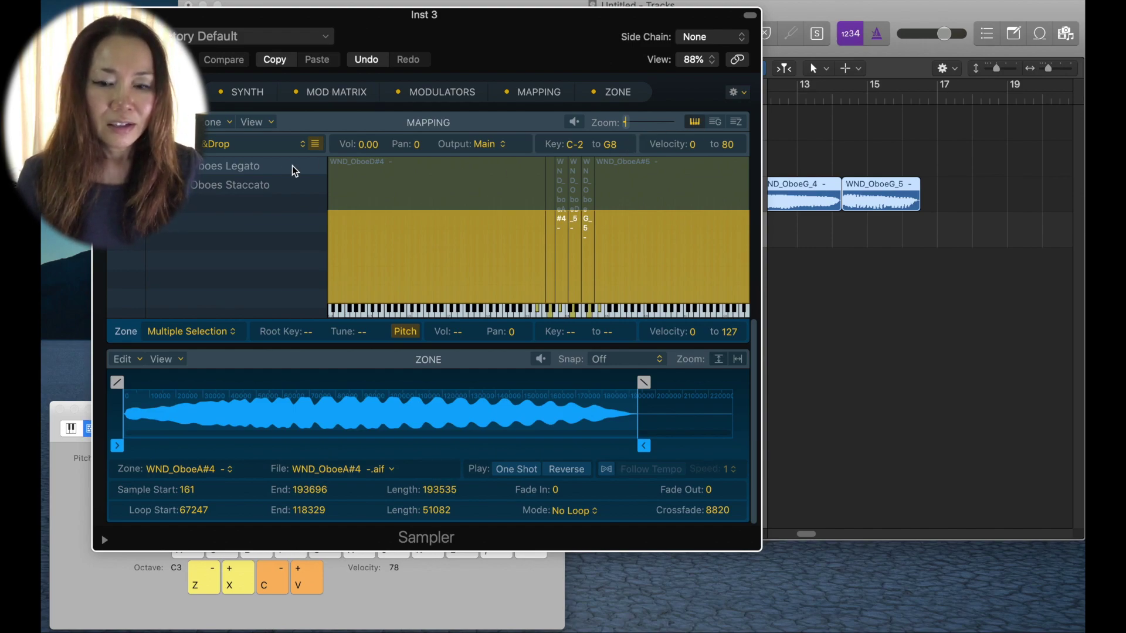
# - Set the Oboes Staccato group's lowest velocity to 81
pyautogui.click(254, 187)
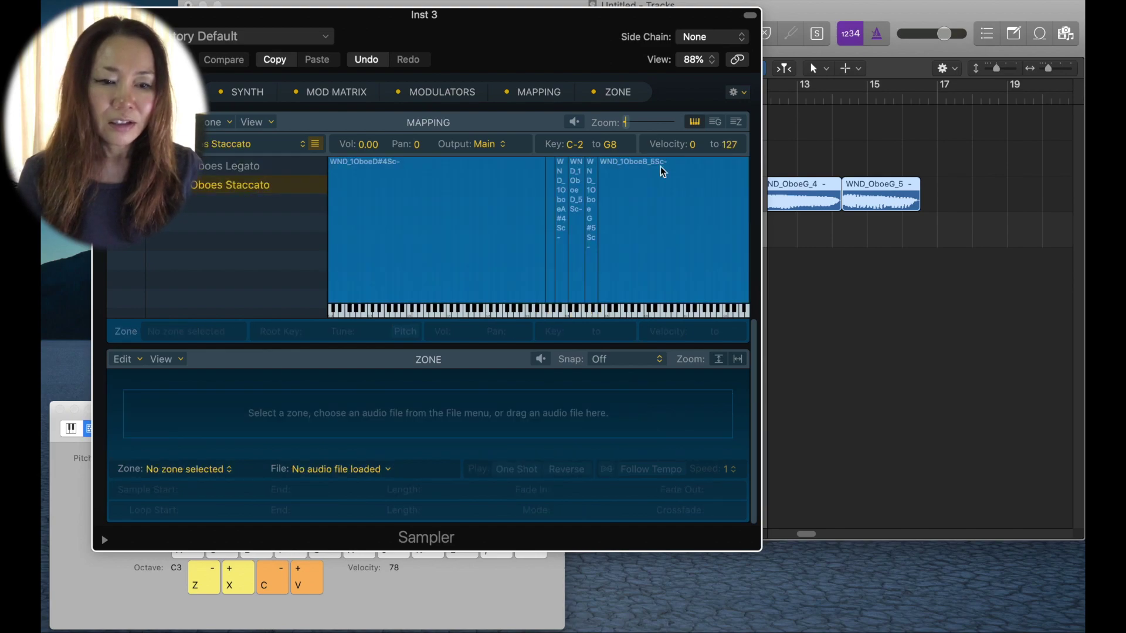
pyautogui.click(693, 146)
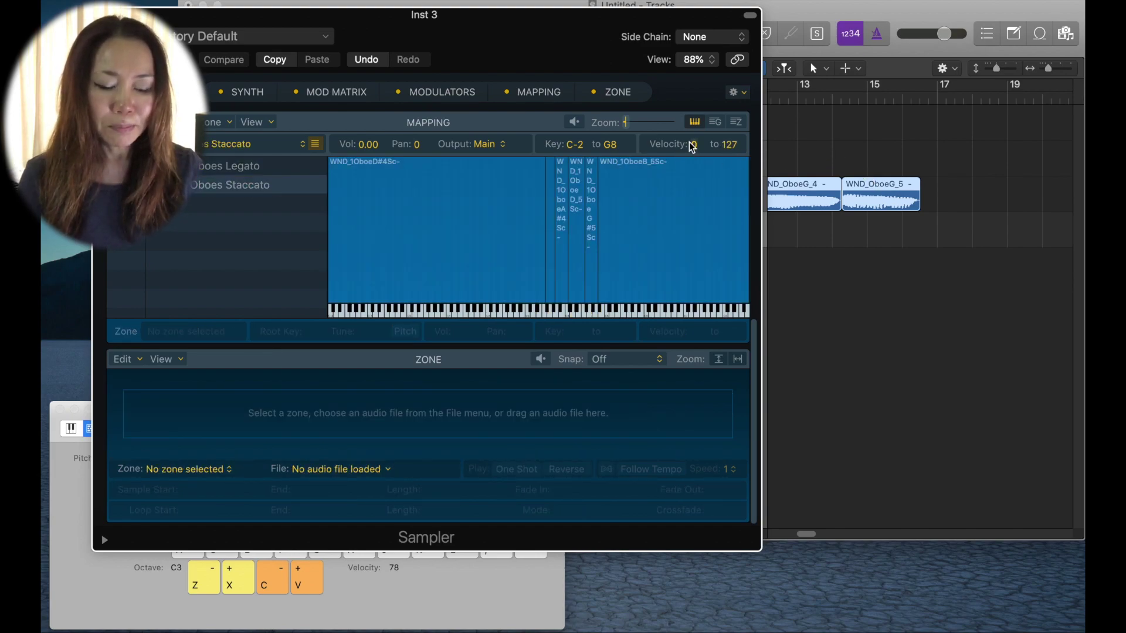
pyautogui.press('Return')
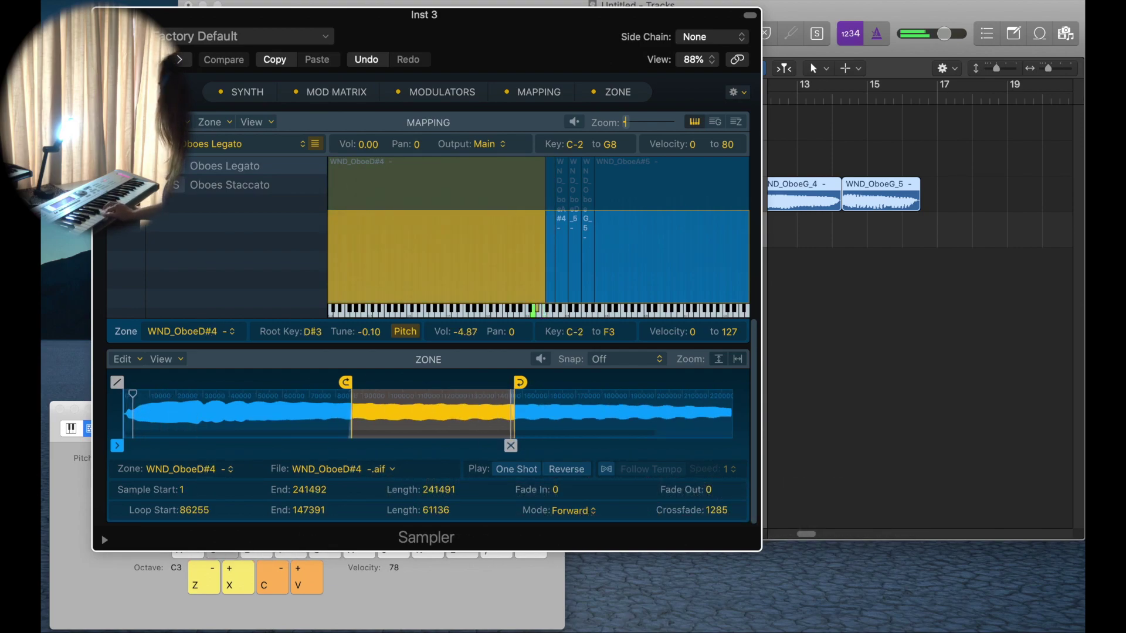
# - Audition the oboe legato and staccato layers with Musical Typing notes, then close the Sampler window
pyautogui.press('g')
pyautogui.press('e')
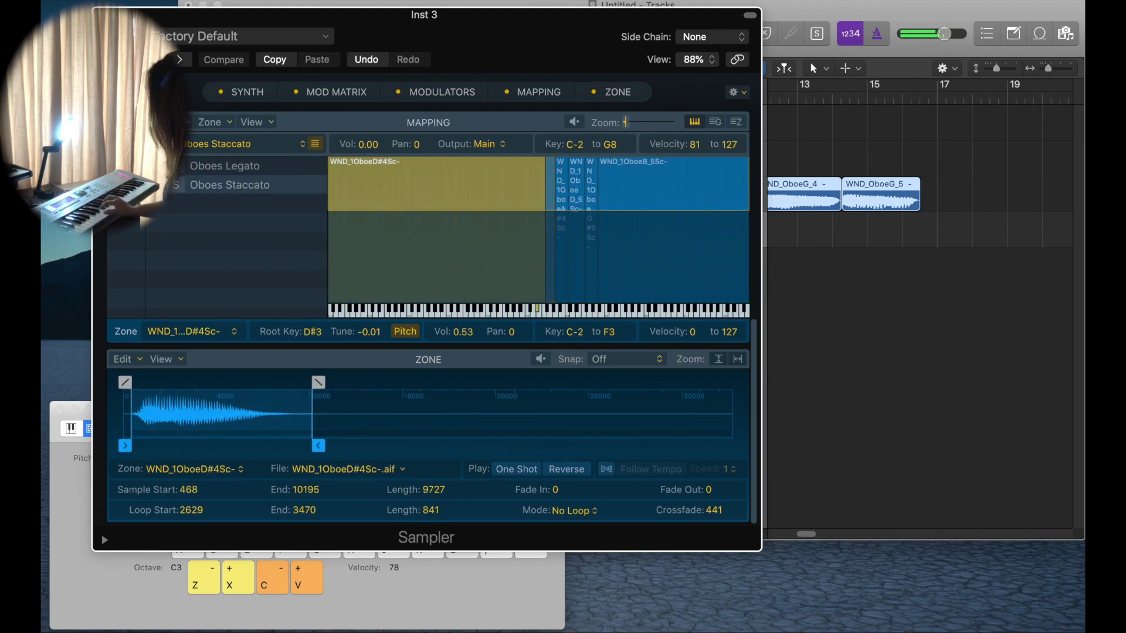
pyautogui.press('a')
pyautogui.press('s')
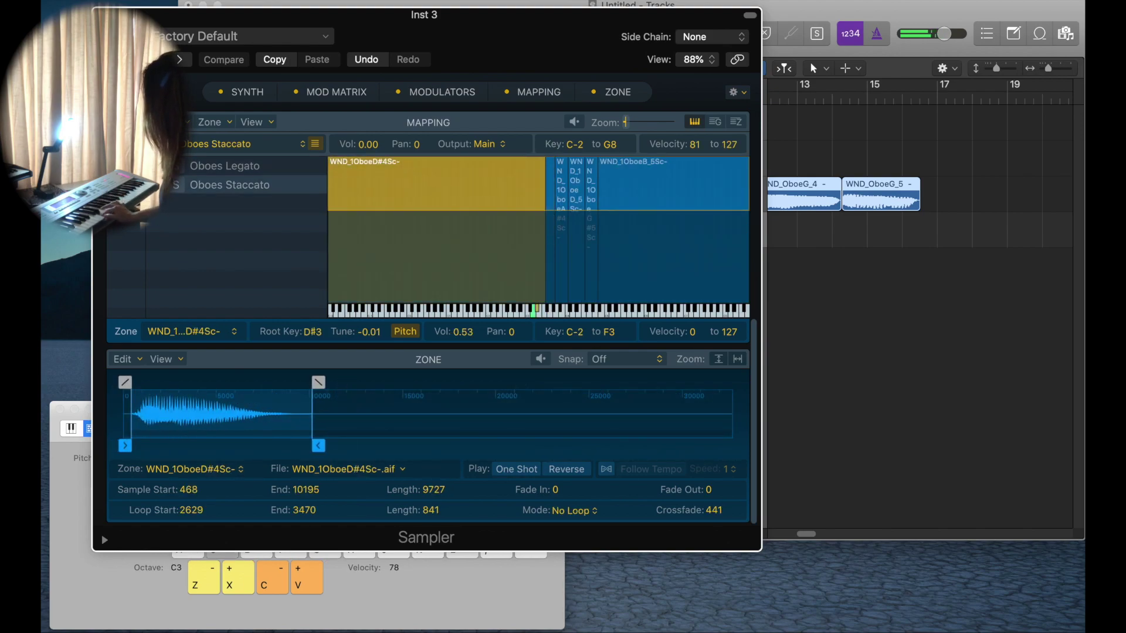
pyautogui.press('d')
pyautogui.press('f')
pyautogui.press('g')
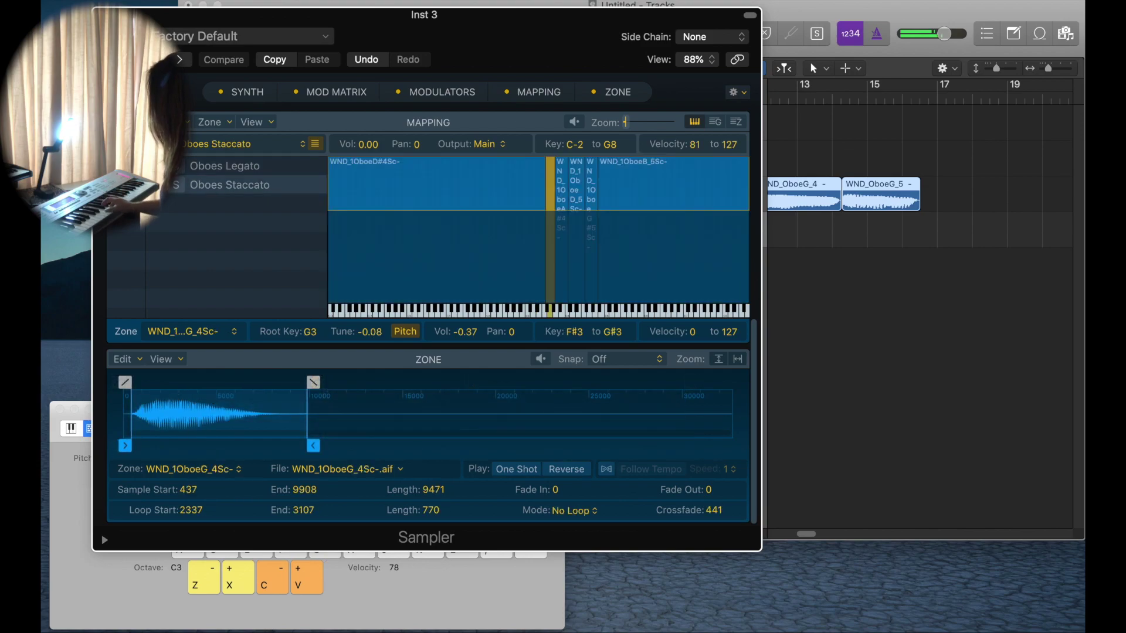
pyautogui.press('s')
pyautogui.press('a')
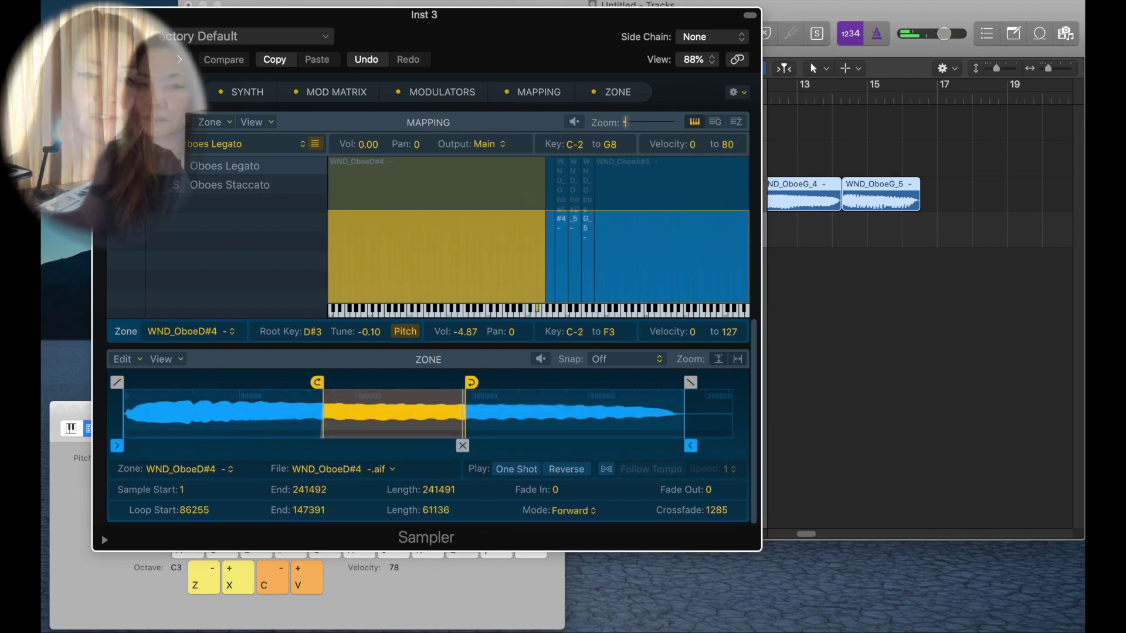
pyautogui.press('super+w')
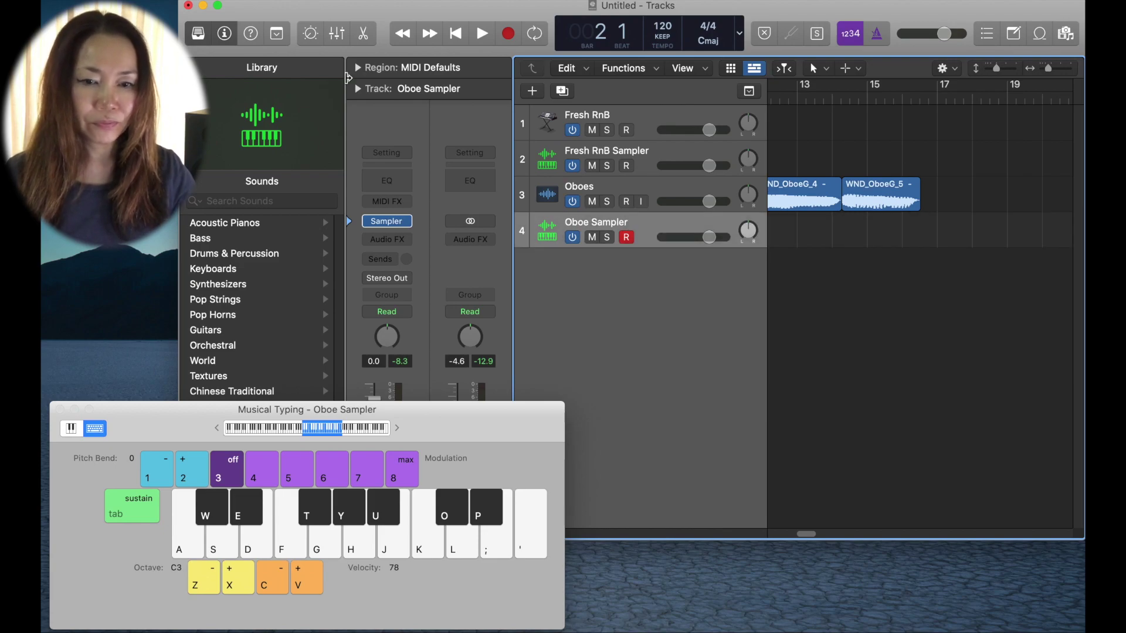
# - Add a new software instrument track with the stereo ES2 synthesizer
pyautogui.click(534, 94)
pyautogui.click(561, 156)
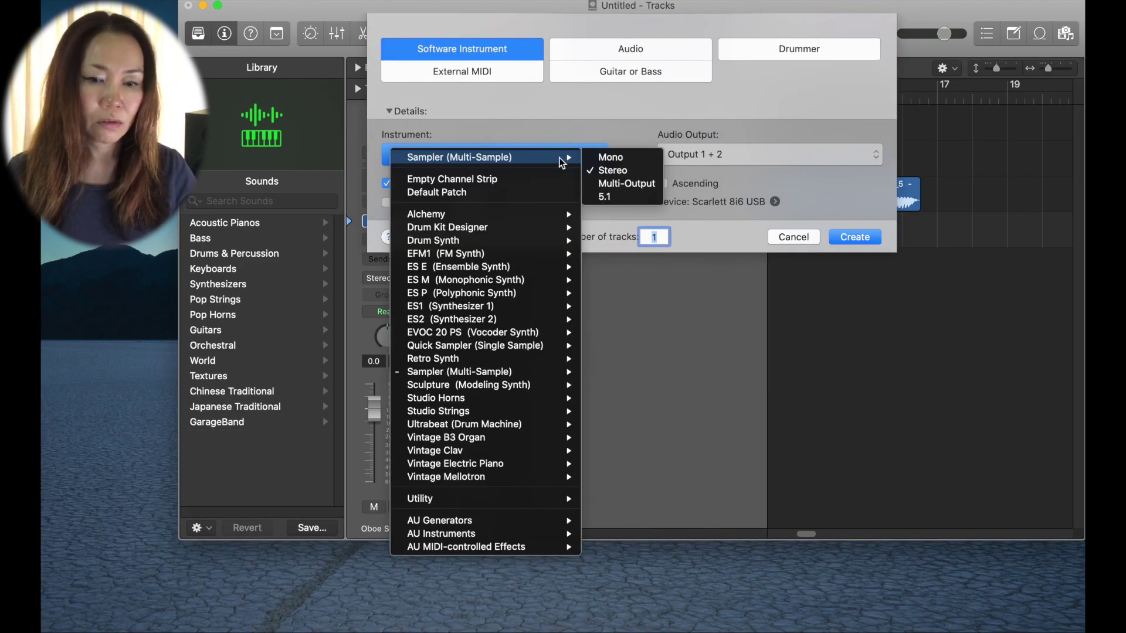
pyautogui.moveTo(531, 281)
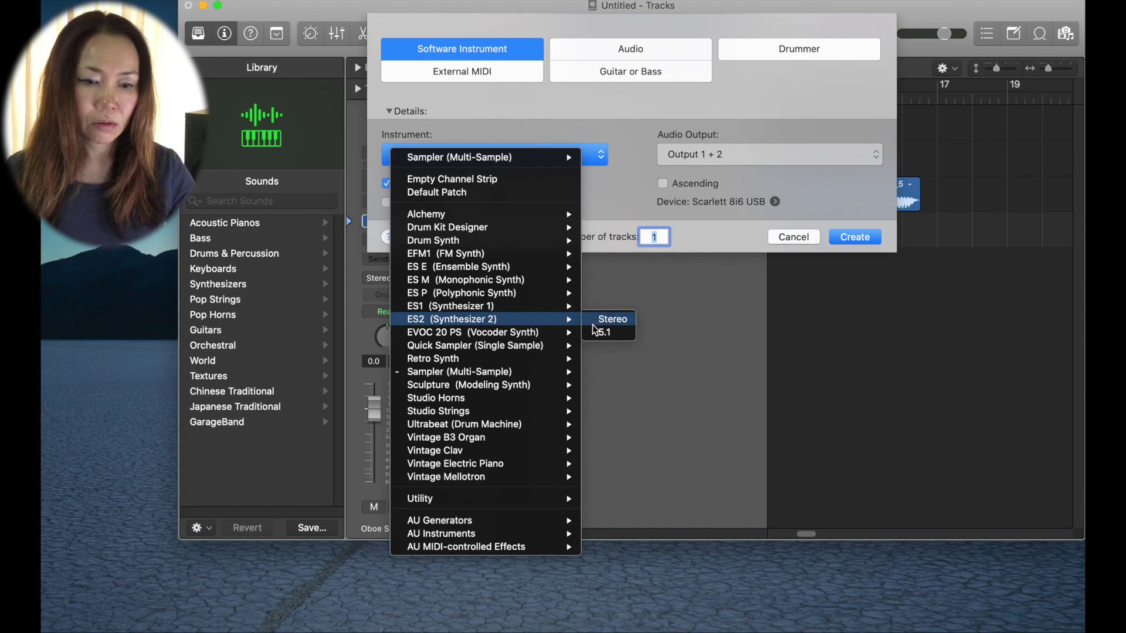
pyautogui.click(607, 320)
pyautogui.click(855, 237)
# - Load the ES2 preset 01 Synth Leads > Fresh RnB and close the plug-in window
pyautogui.press('super+k')
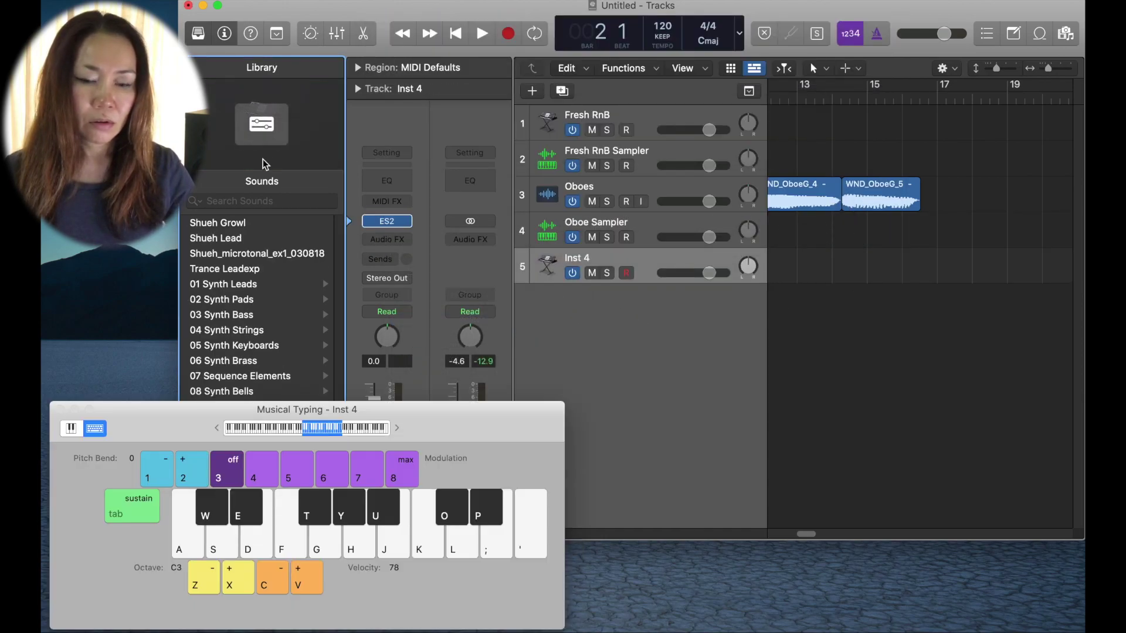
pyautogui.click(387, 222)
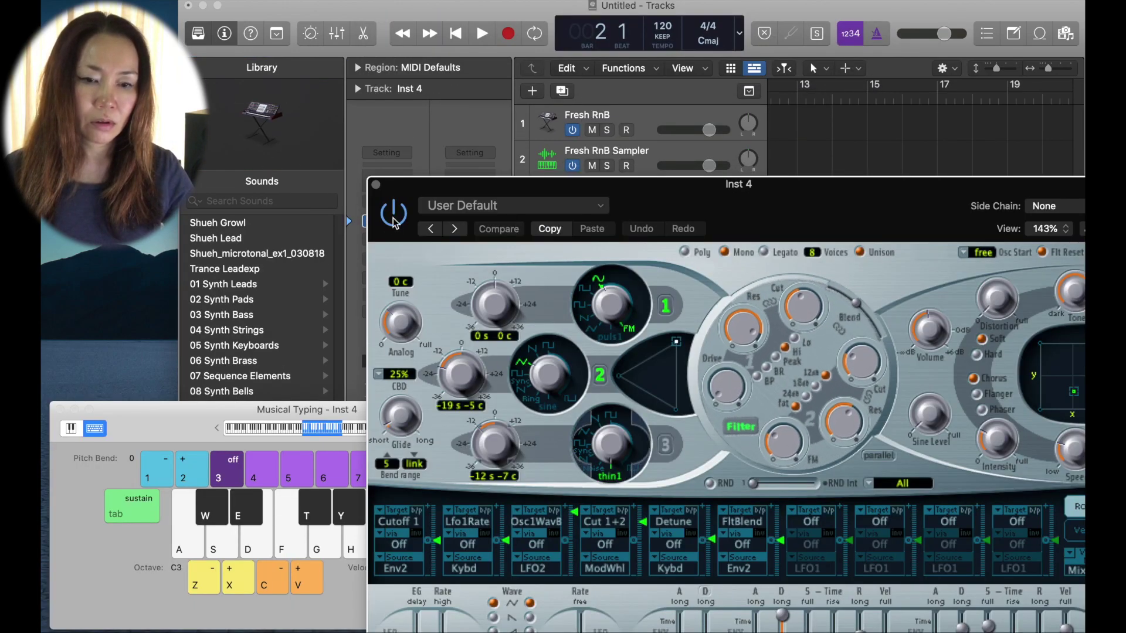
pyautogui.click(516, 206)
pyautogui.moveTo(605, 571)
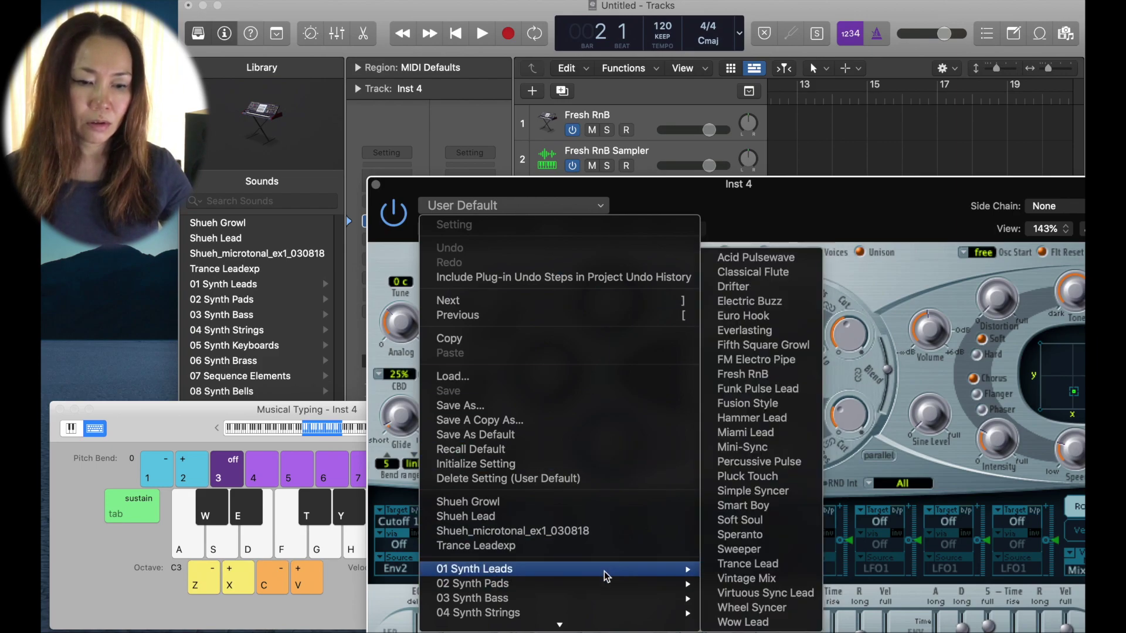
pyautogui.click(770, 382)
pyautogui.click(376, 185)
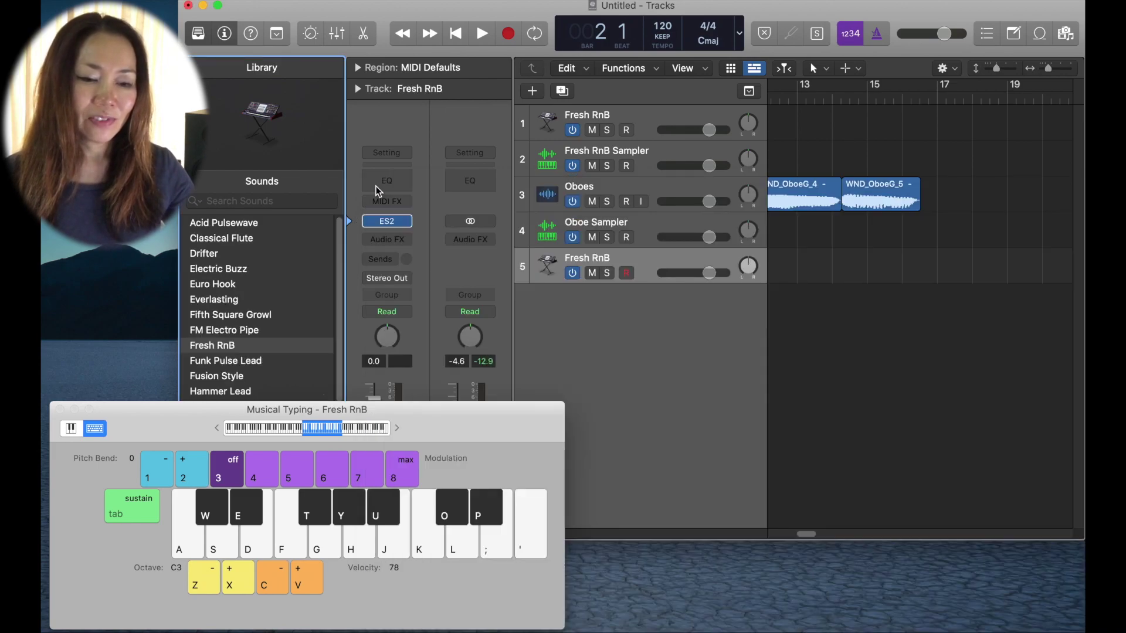
# - Solo Fresh RnB, record a short three-note region from bar 1 via Musical Typing, then unsolo
pyautogui.click(607, 273)
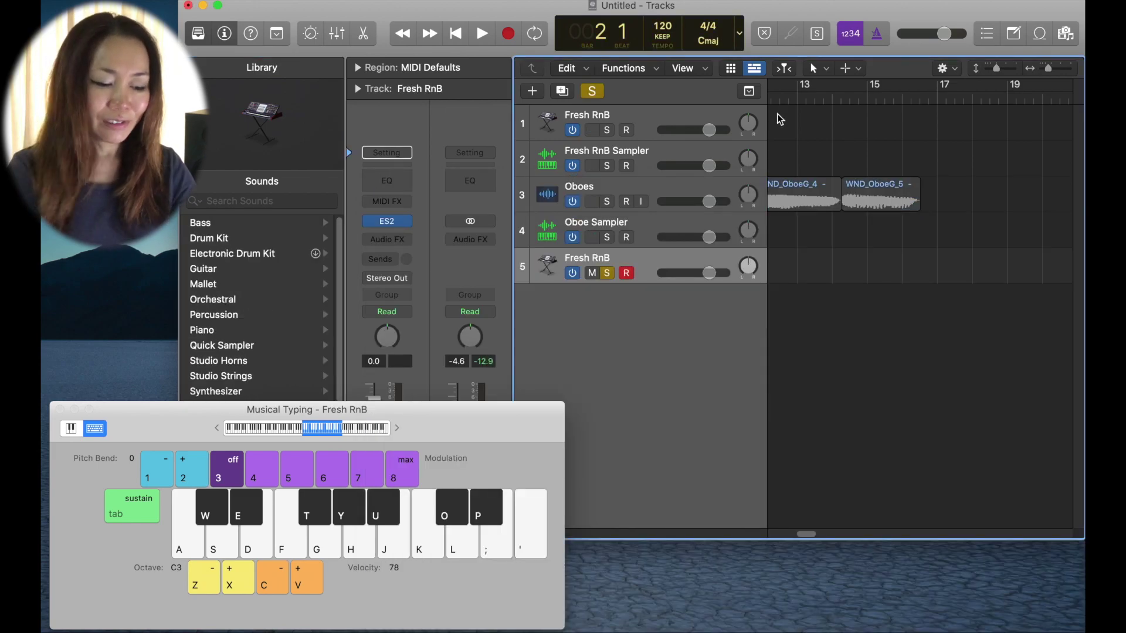
pyautogui.press('Return')
pyautogui.press('r')
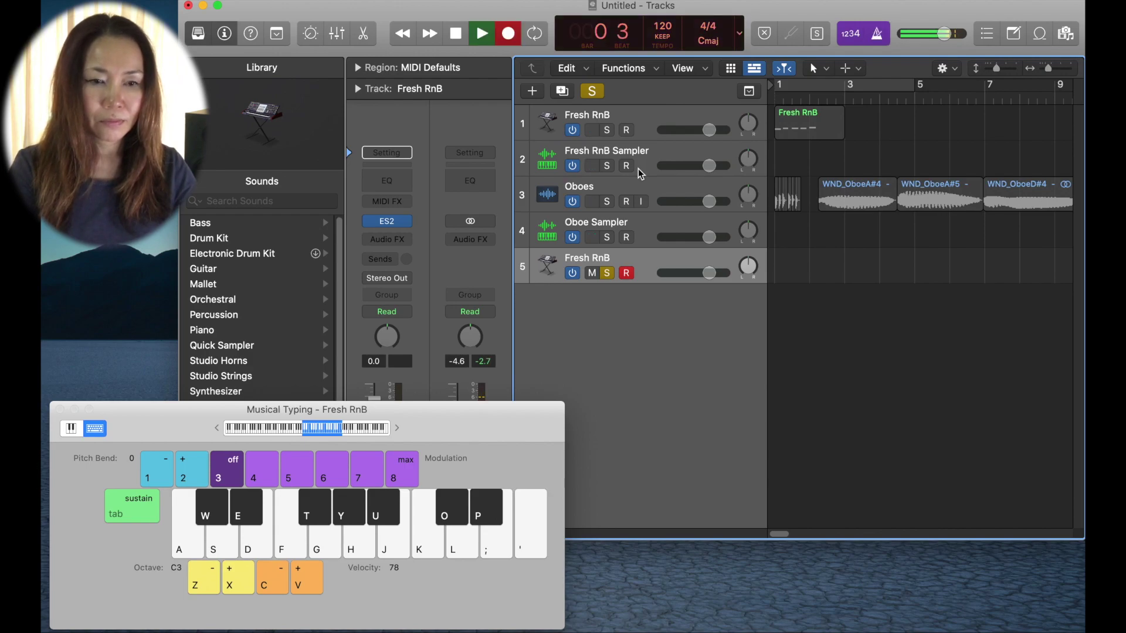
pyautogui.press('a')
pyautogui.press('s')
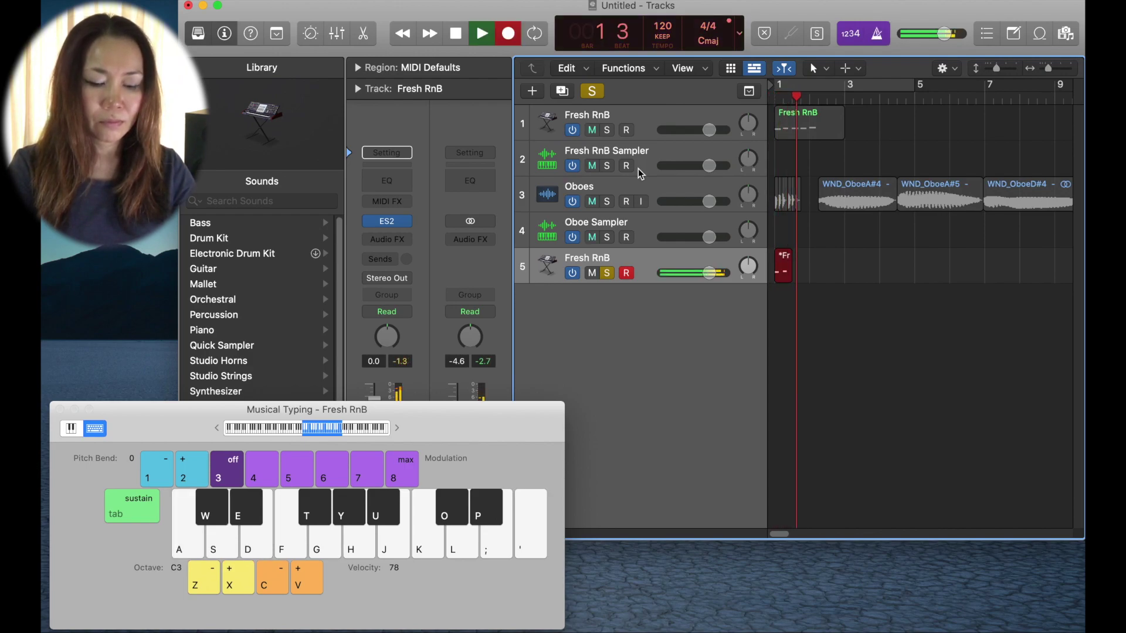
pyautogui.press('g')
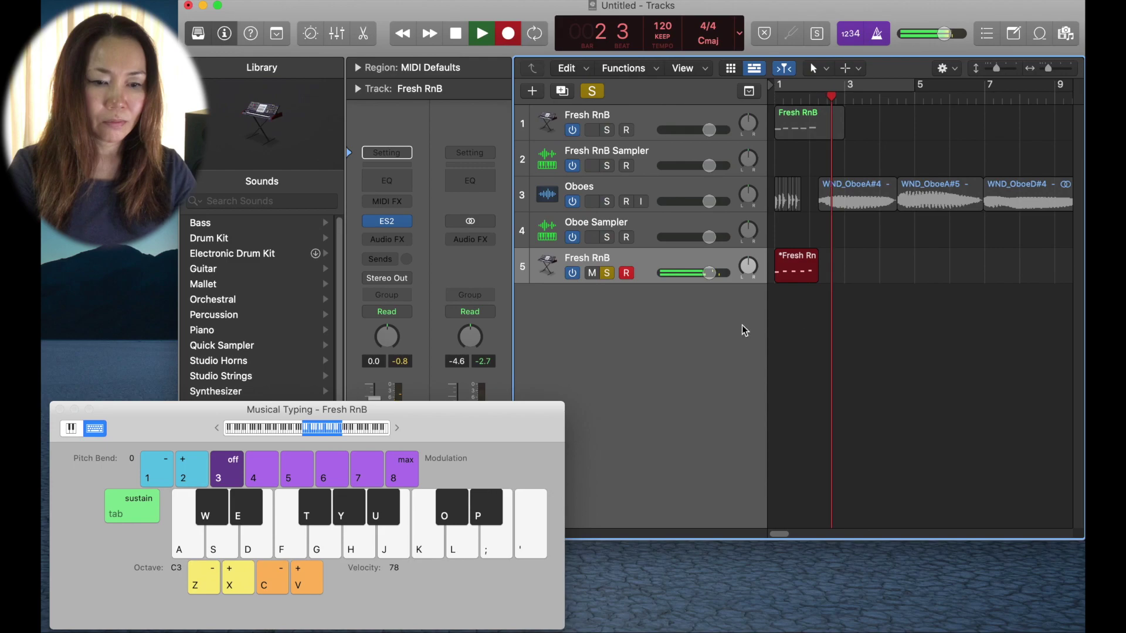
pyautogui.press('space')
pyautogui.hotkey('ctrl', 's')
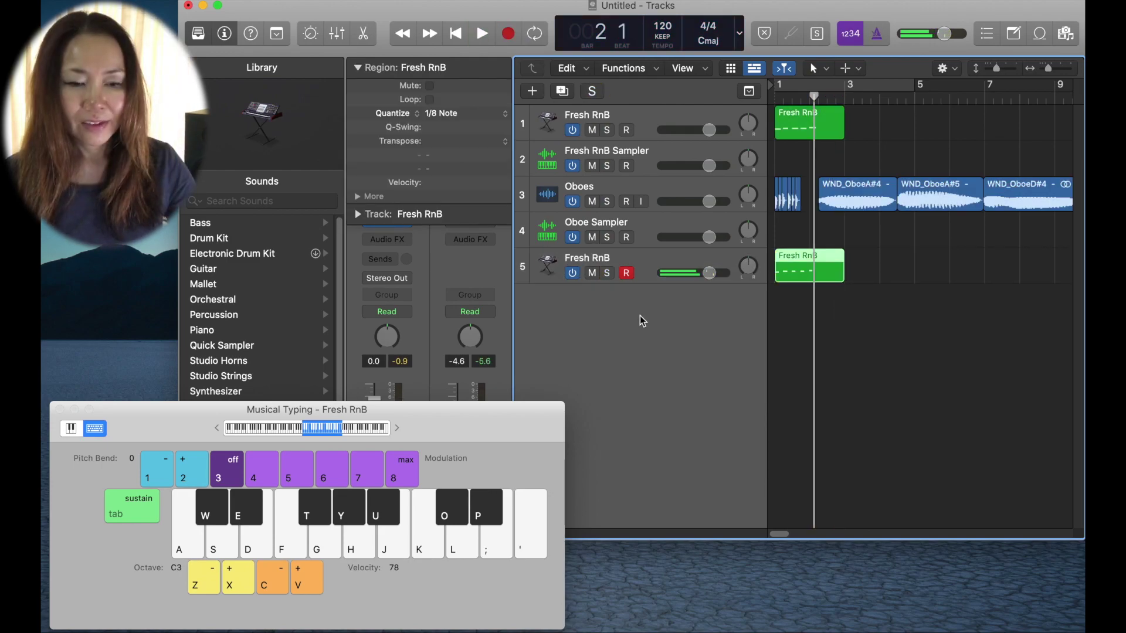
pyautogui.click(533, 91)
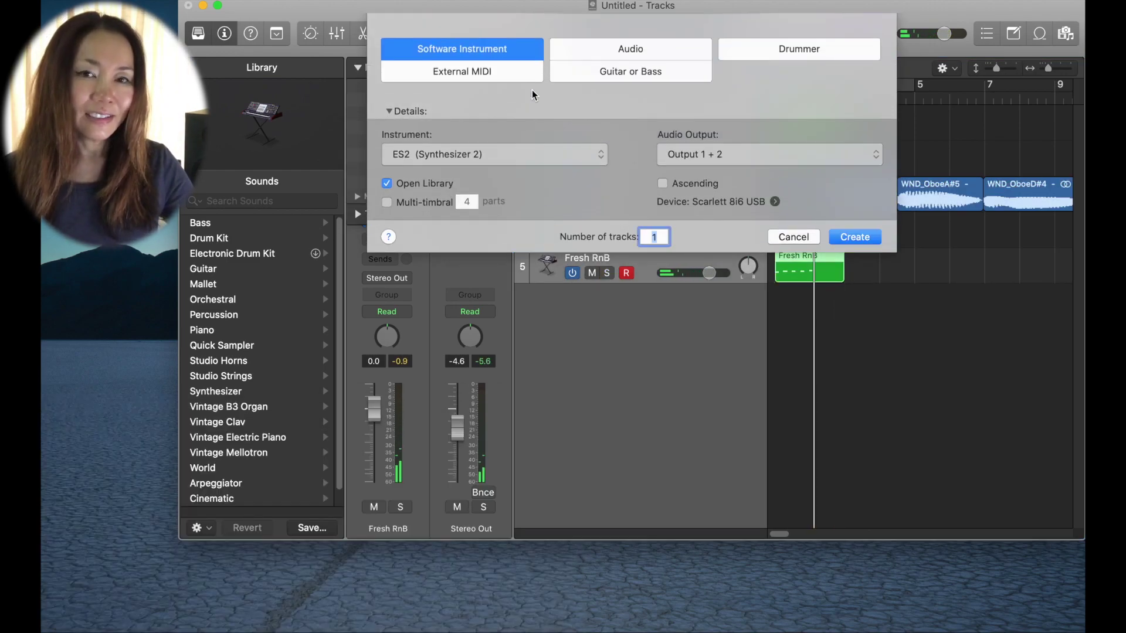
# - Create a new track with the stereo Sculpture modeling synth
pyautogui.click(540, 163)
pyautogui.moveTo(546, 384)
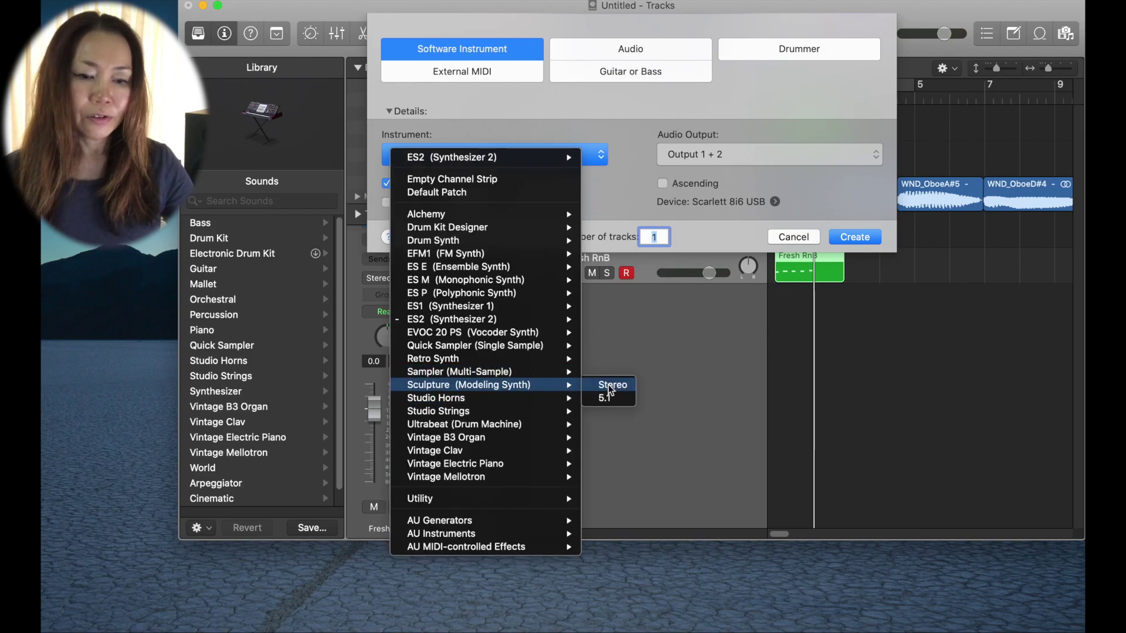
pyautogui.click(607, 385)
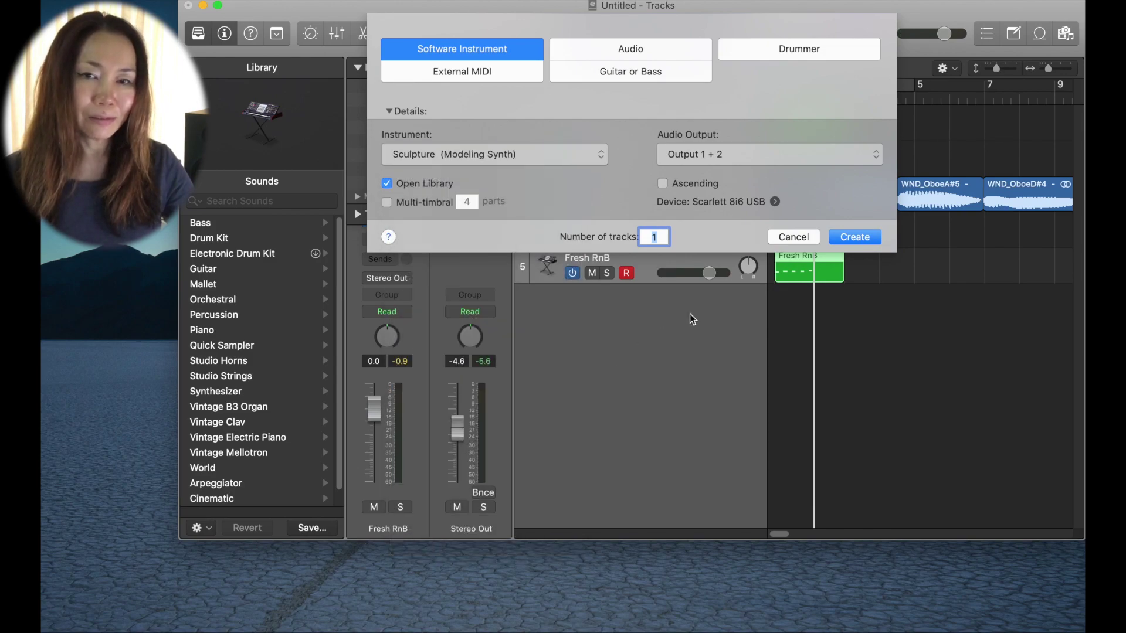
pyautogui.click(854, 237)
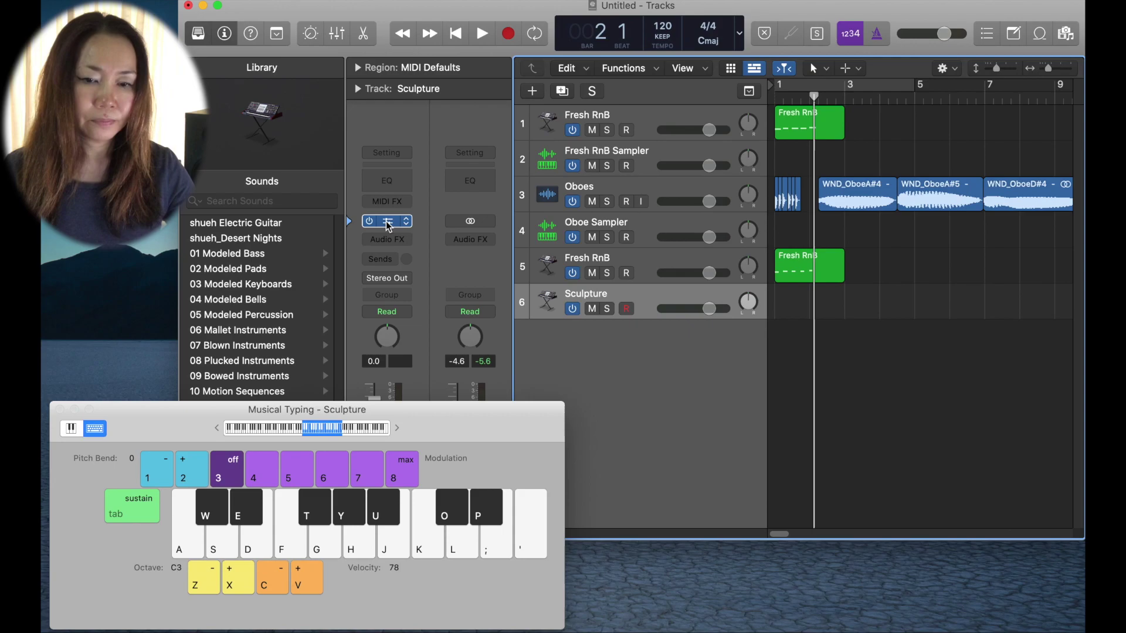
# - In Sculpture, shift the material from Steel toward Wood, switch off Delay and lengthen Release
pyautogui.click(388, 226)
pyautogui.moveTo(677, 204)
pyautogui.mouseDown()
pyautogui.moveTo(636, 138)
pyautogui.moveTo(638, 61)
pyautogui.moveTo(663, 65)
pyautogui.mouseUp()
pyautogui.press('a')
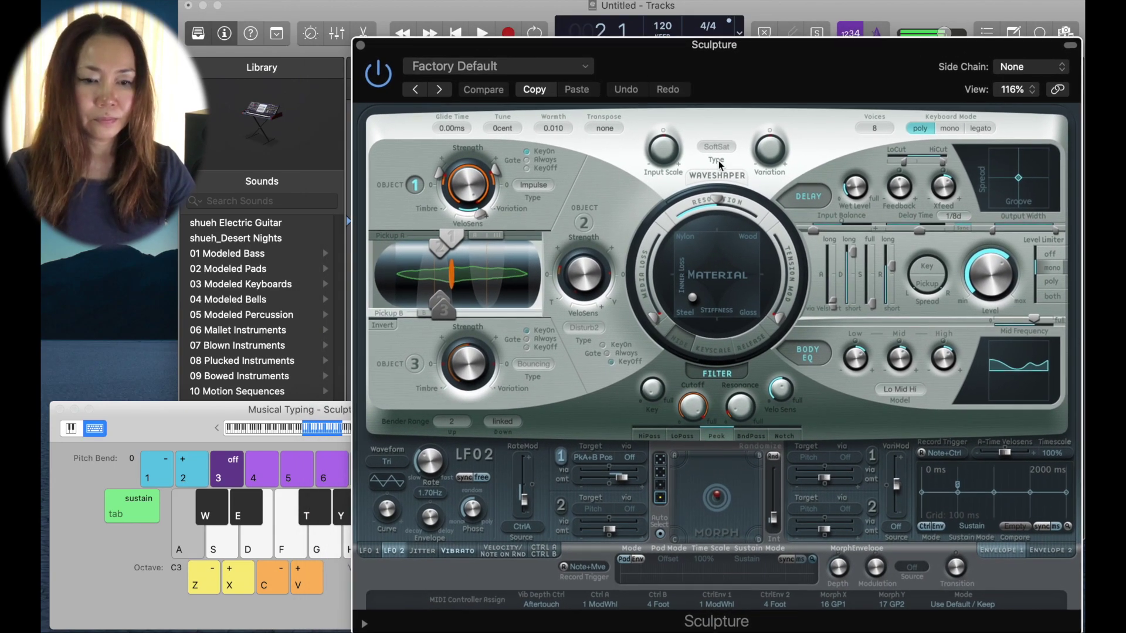
pyautogui.moveTo(690, 284); pyautogui.dragTo(753, 258)
pyautogui.press('s')
pyautogui.press('d')
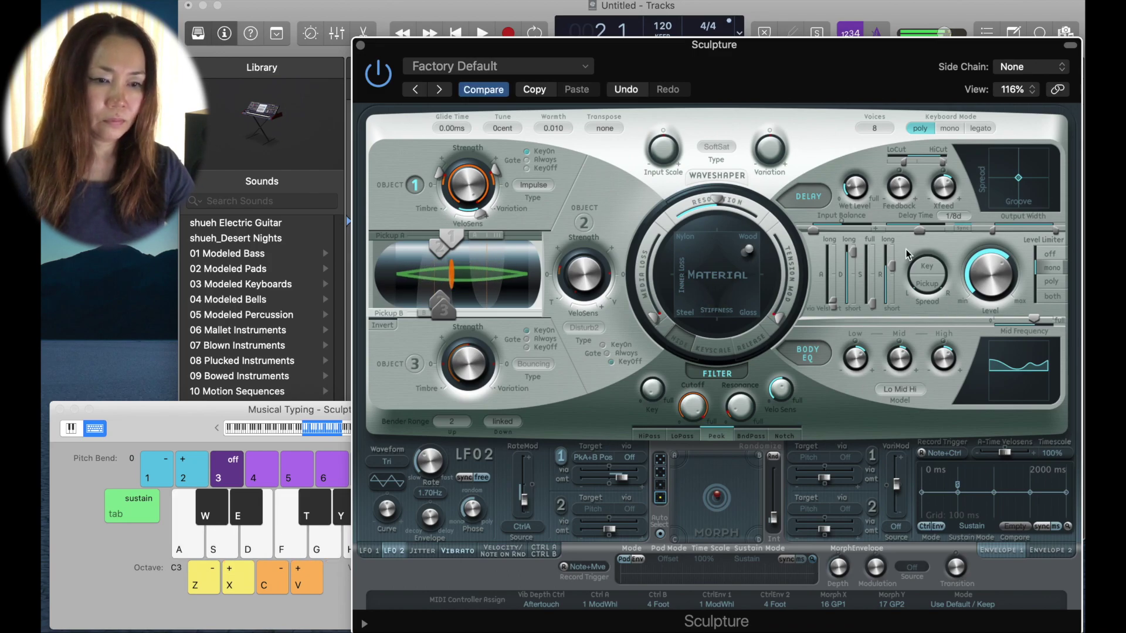
pyautogui.click(805, 206)
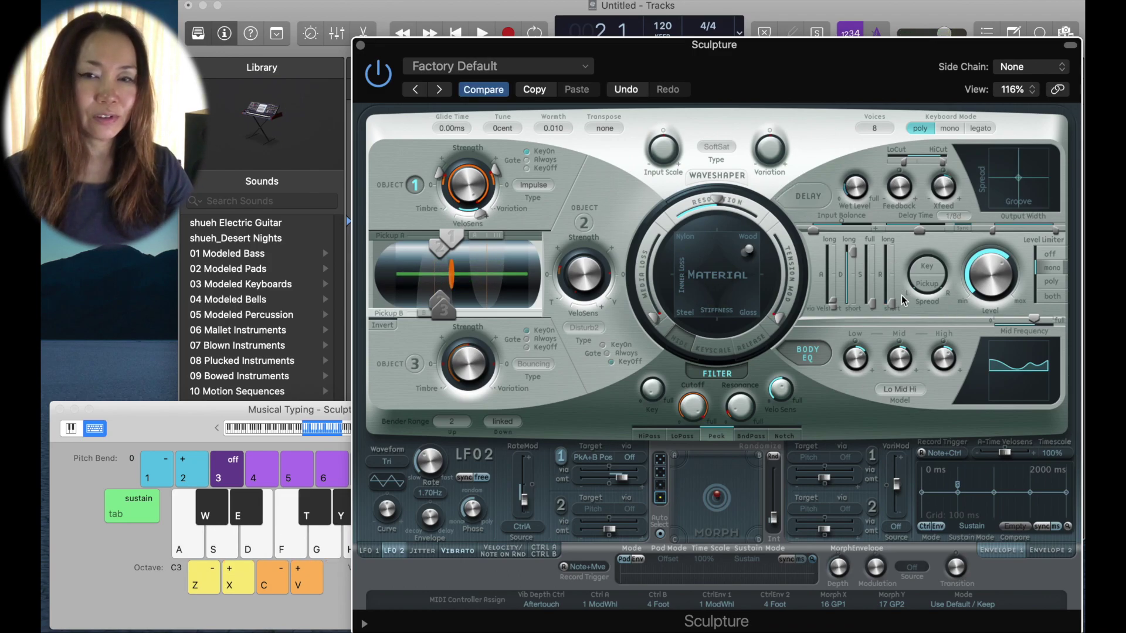
pyautogui.moveTo(892, 303); pyautogui.dragTo(891, 287)
# - Audition the reworked Sculpture sound with a few notes and close its window
pyautogui.press('a')
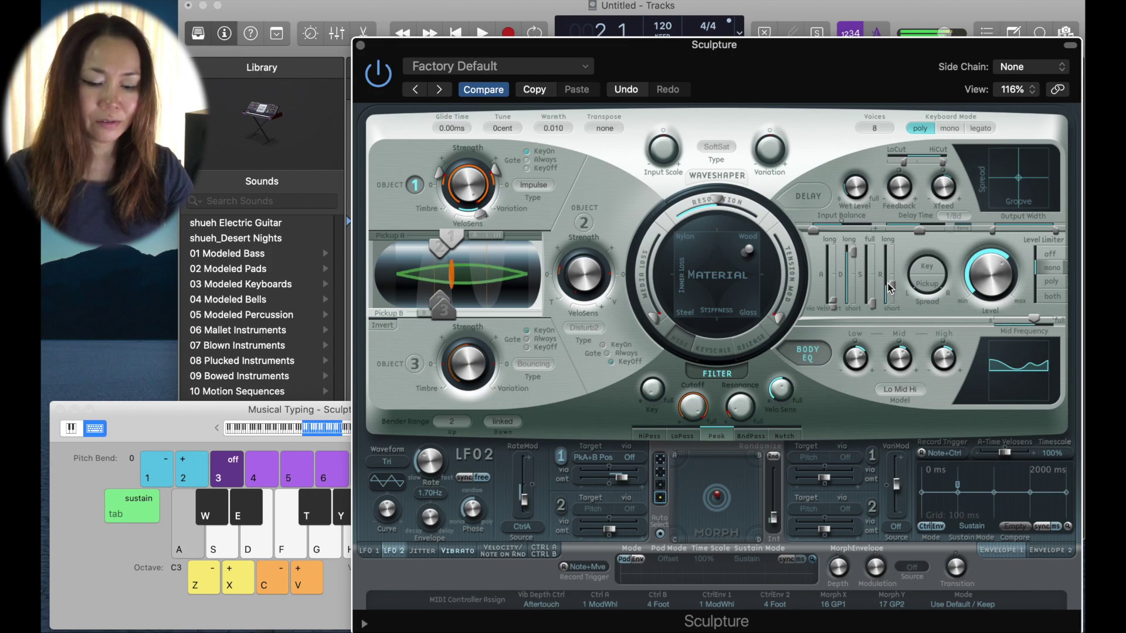
pyautogui.press('s')
pyautogui.press('d')
pyautogui.press('f')
pyautogui.press('g')
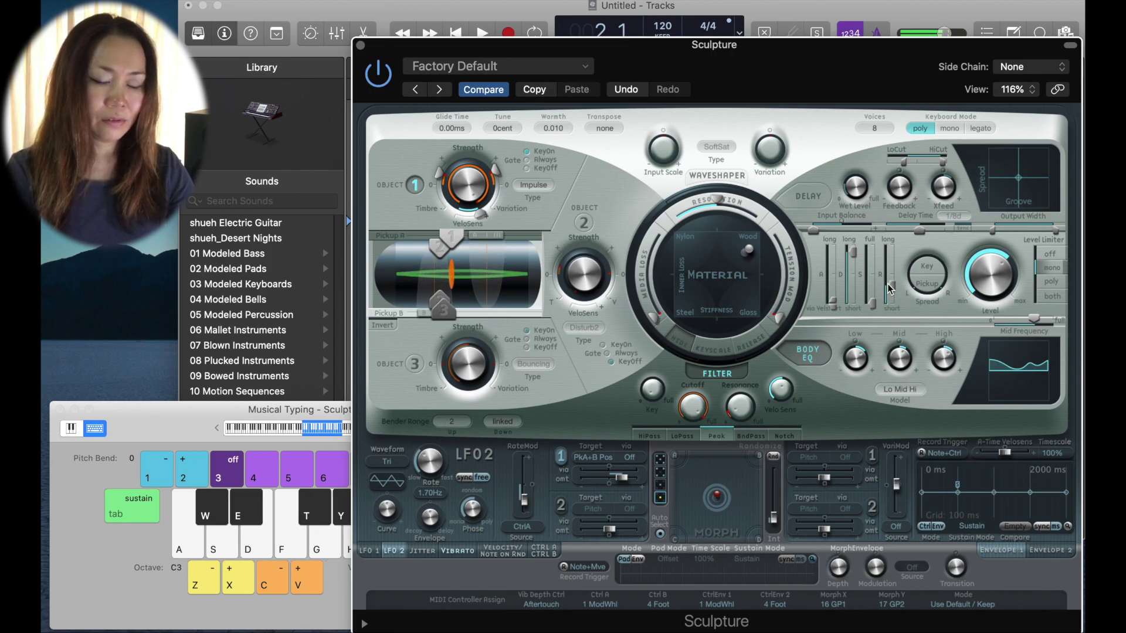
pyautogui.click(361, 46)
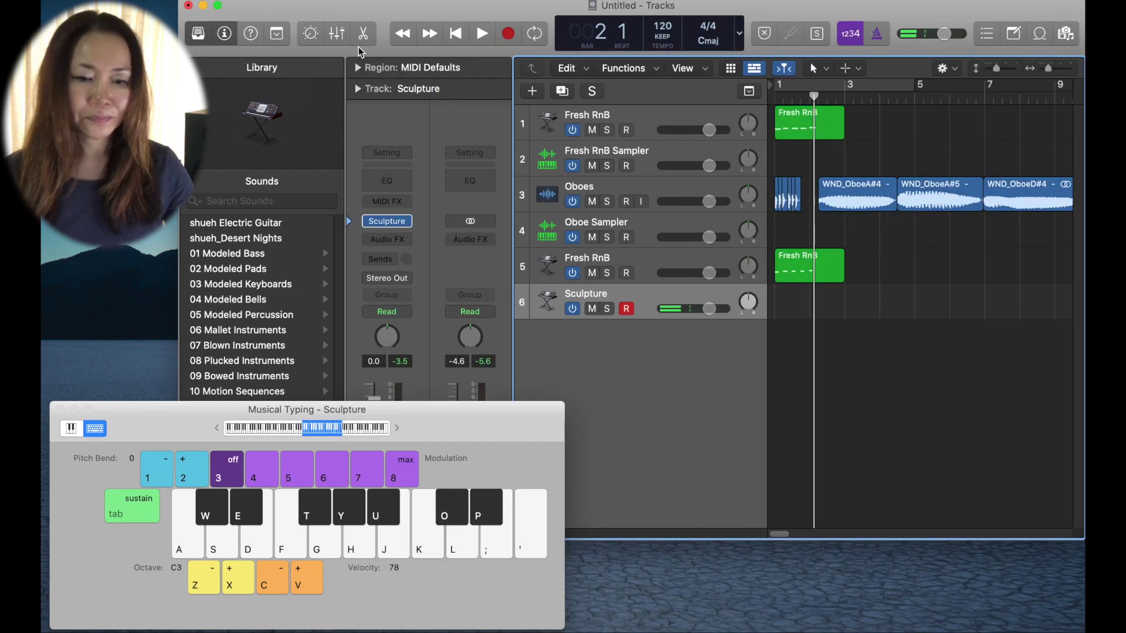
# - Solo the Sculpture track and record a five-note region from bar 1
pyautogui.press('Return')
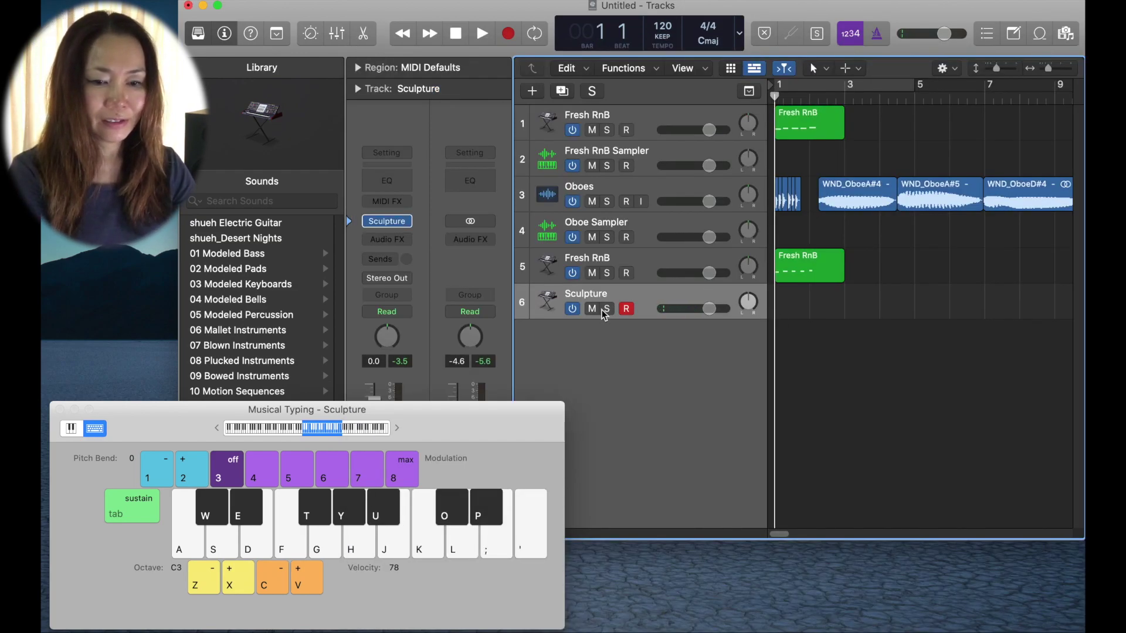
pyautogui.click(608, 309)
pyautogui.press('r')
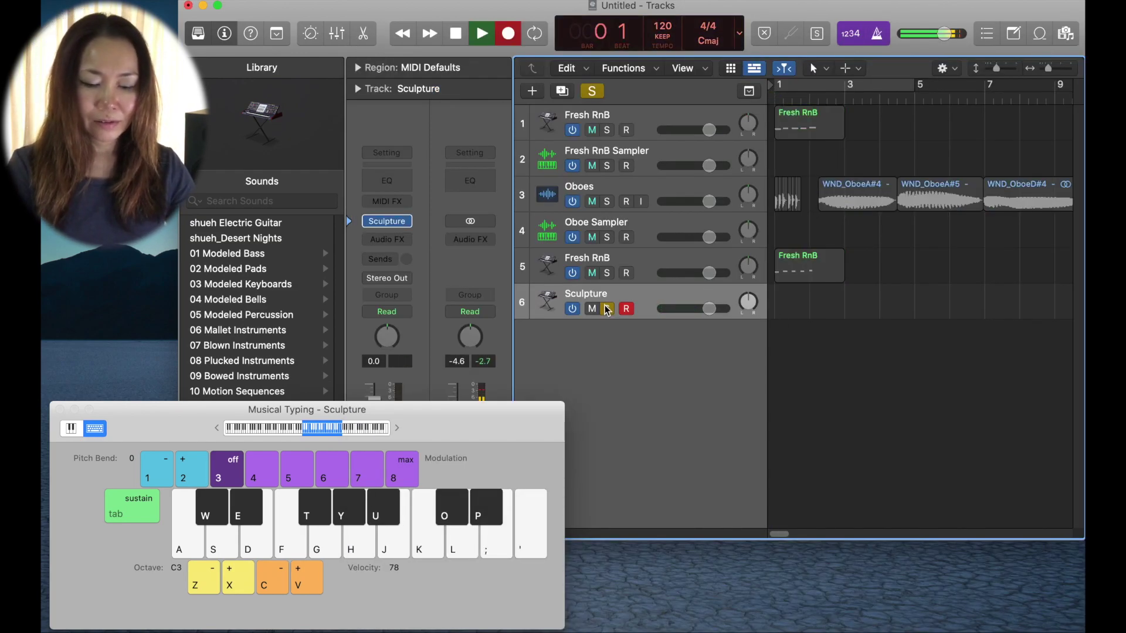
pyautogui.press('a')
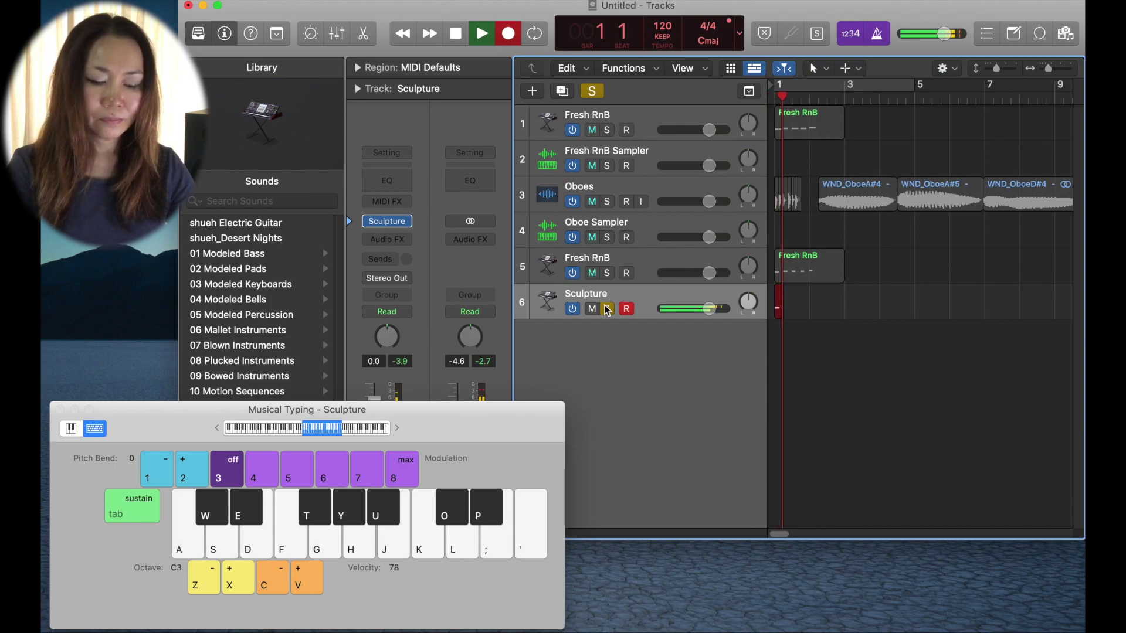
pyautogui.press('s')
pyautogui.press('d')
pyautogui.press('f')
pyautogui.press('g')
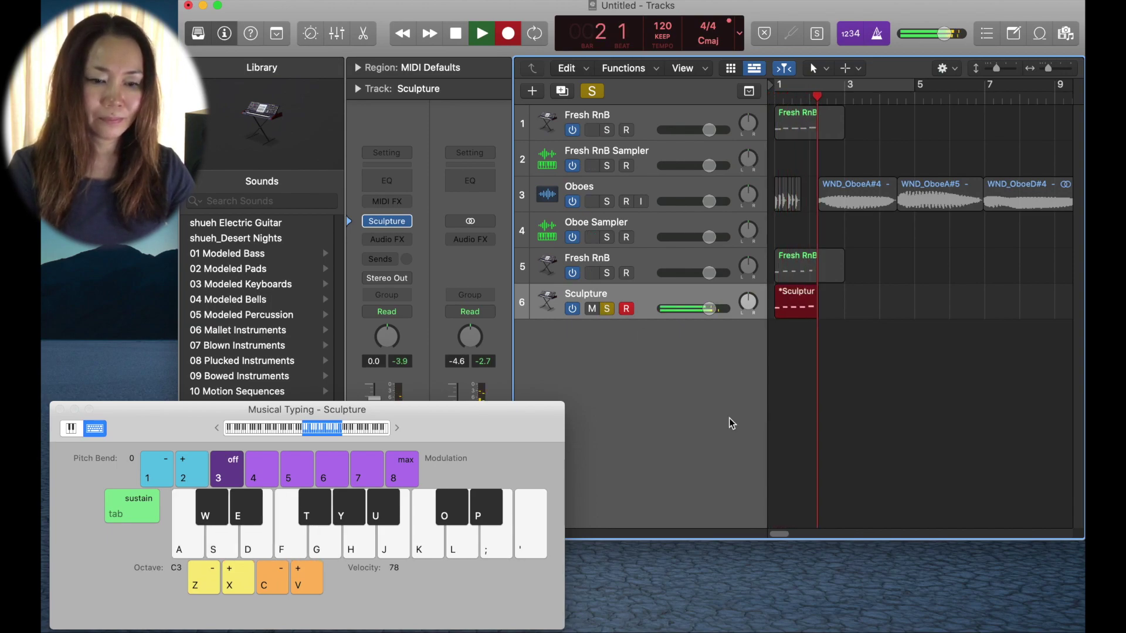
pyautogui.press('space')
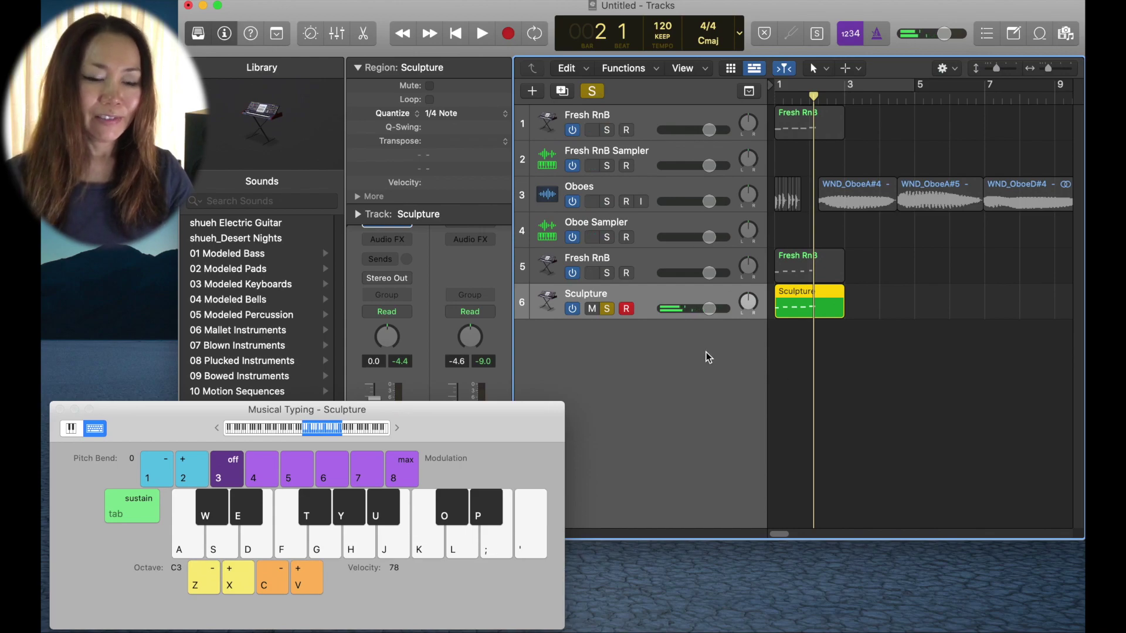
# - Solo Fresh RnB, play it back from the start, then clear all solos
pyautogui.click(608, 274)
pyautogui.click(606, 311)
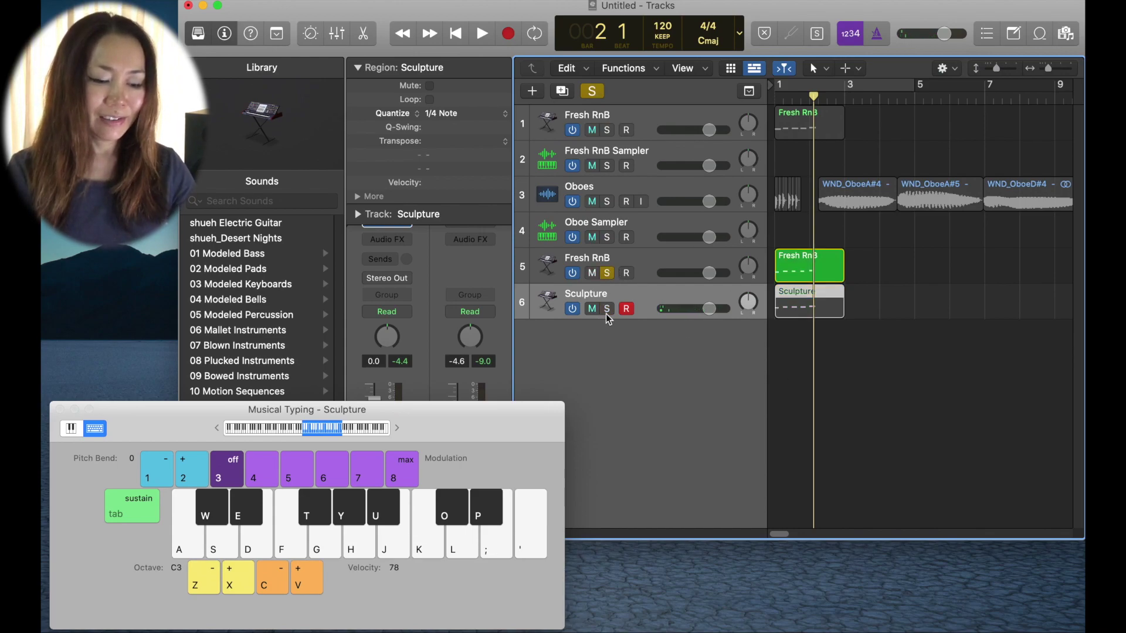
pyautogui.press('Return')
pyautogui.press('space')
pyautogui.press('s')
pyautogui.press('d')
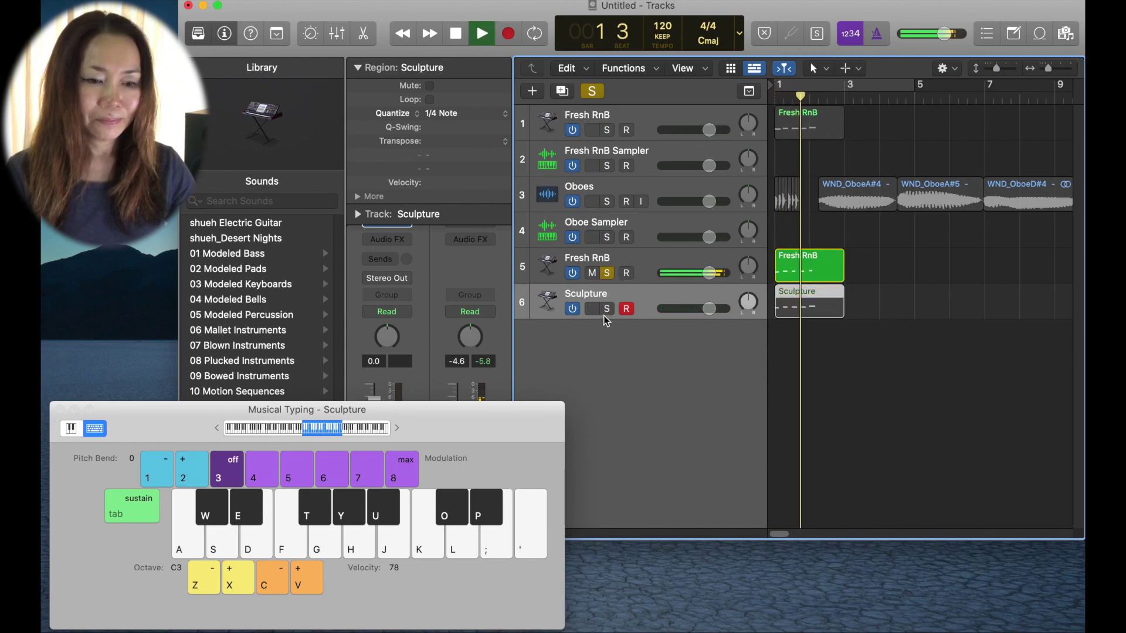
pyautogui.press('f')
pyautogui.press('g')
pyautogui.press('space')
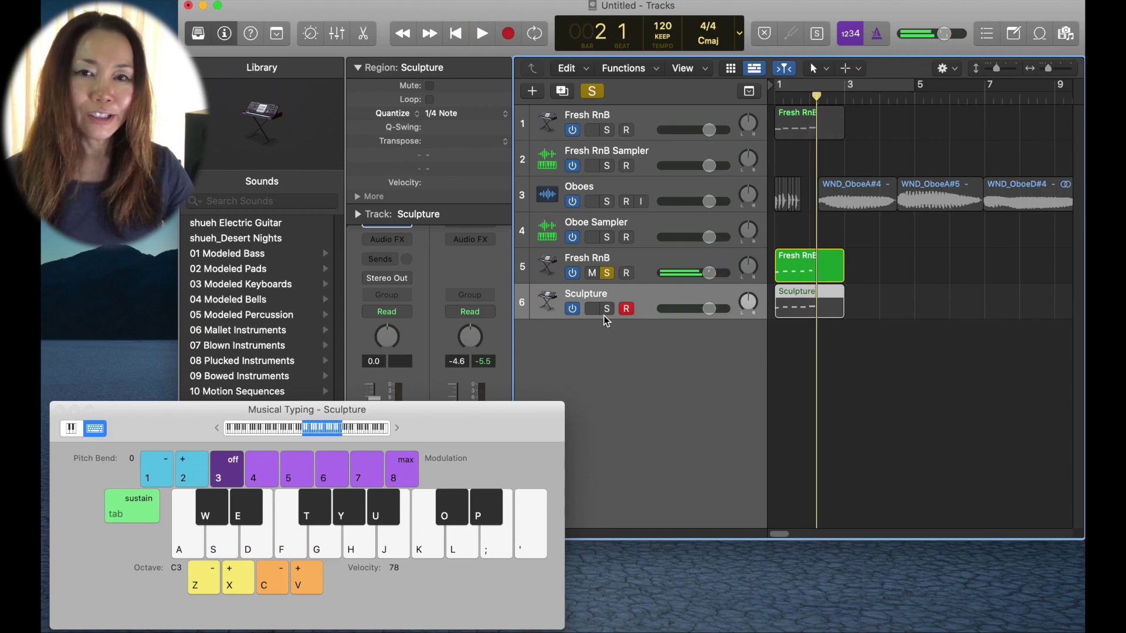
pyautogui.click(607, 273)
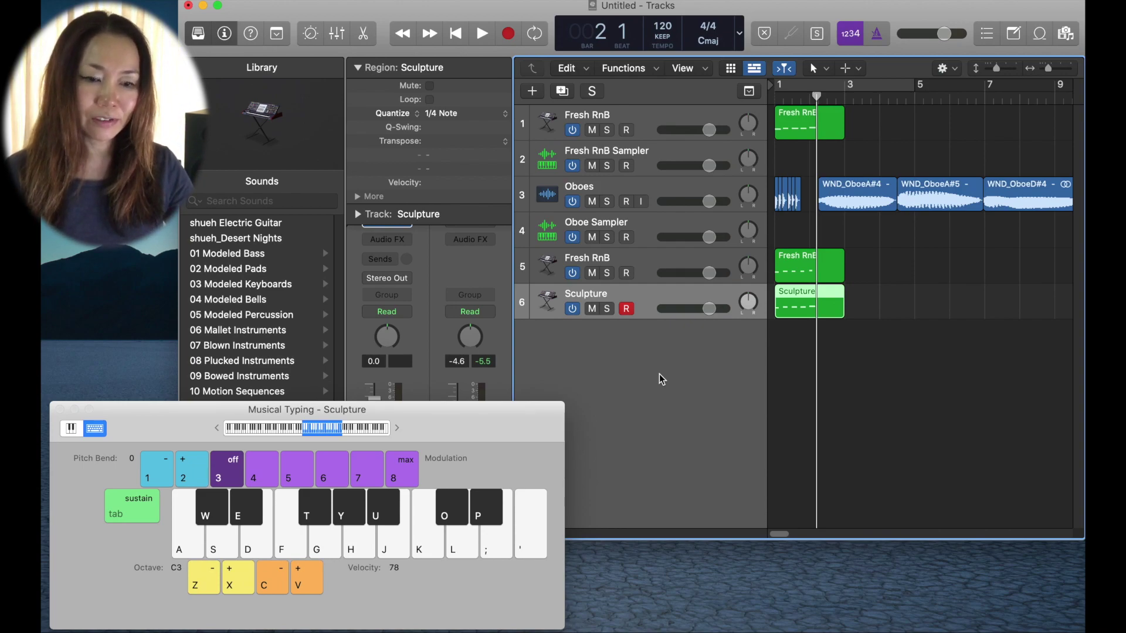
# - Add a new track with the stereo Sampler (Multi-Sample) instrument
pyautogui.click(532, 93)
pyautogui.click(508, 157)
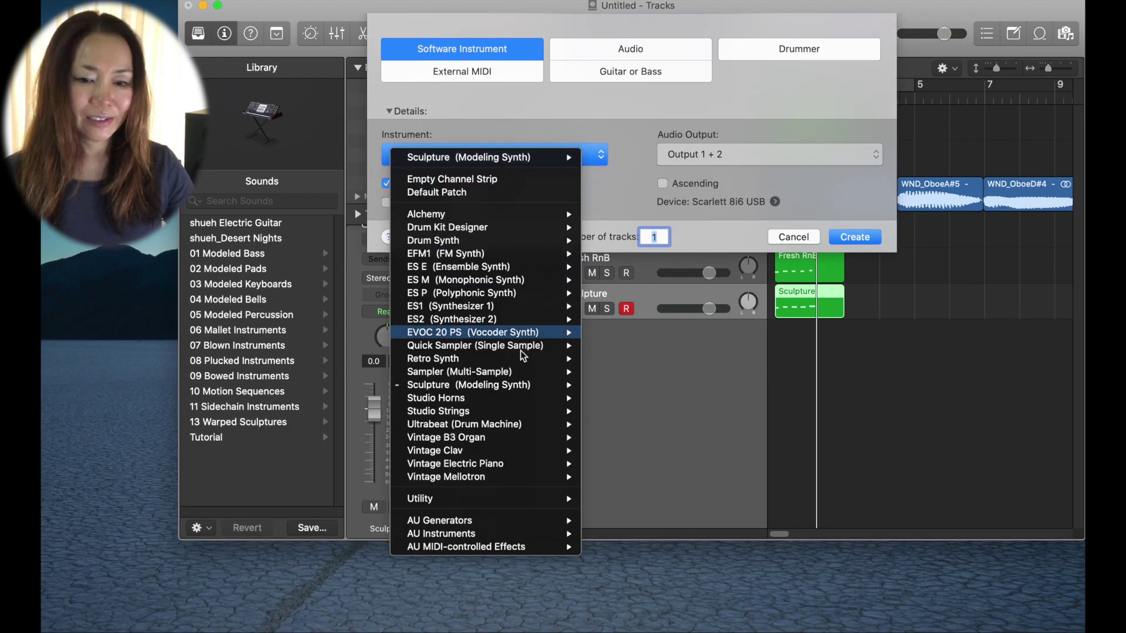
pyautogui.moveTo(572, 371)
pyautogui.click(610, 385)
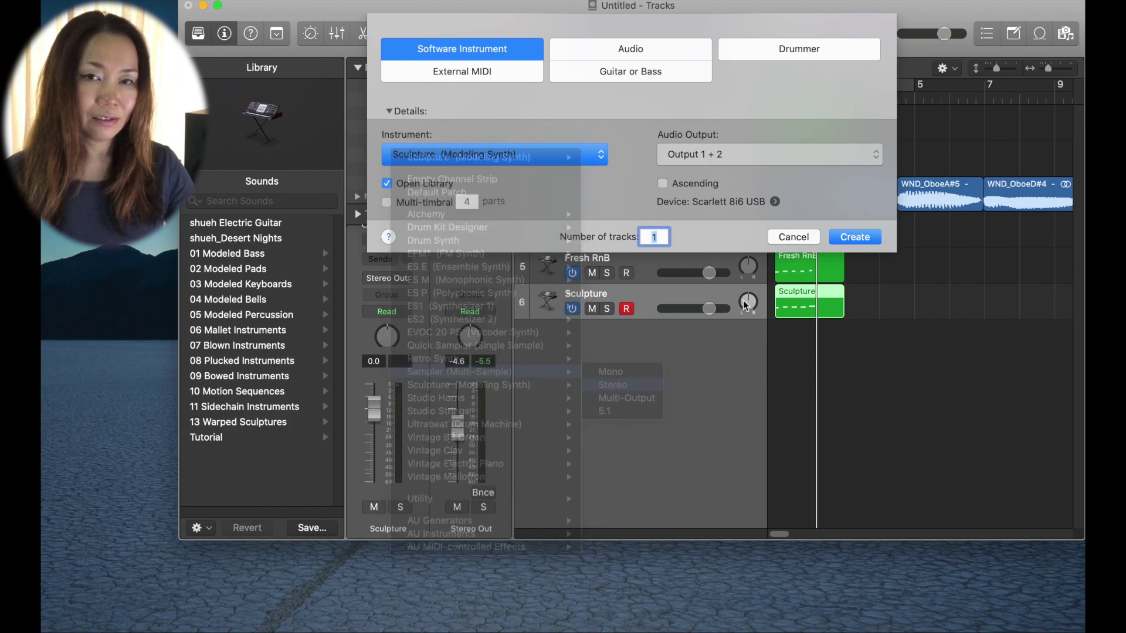
pyautogui.click(854, 237)
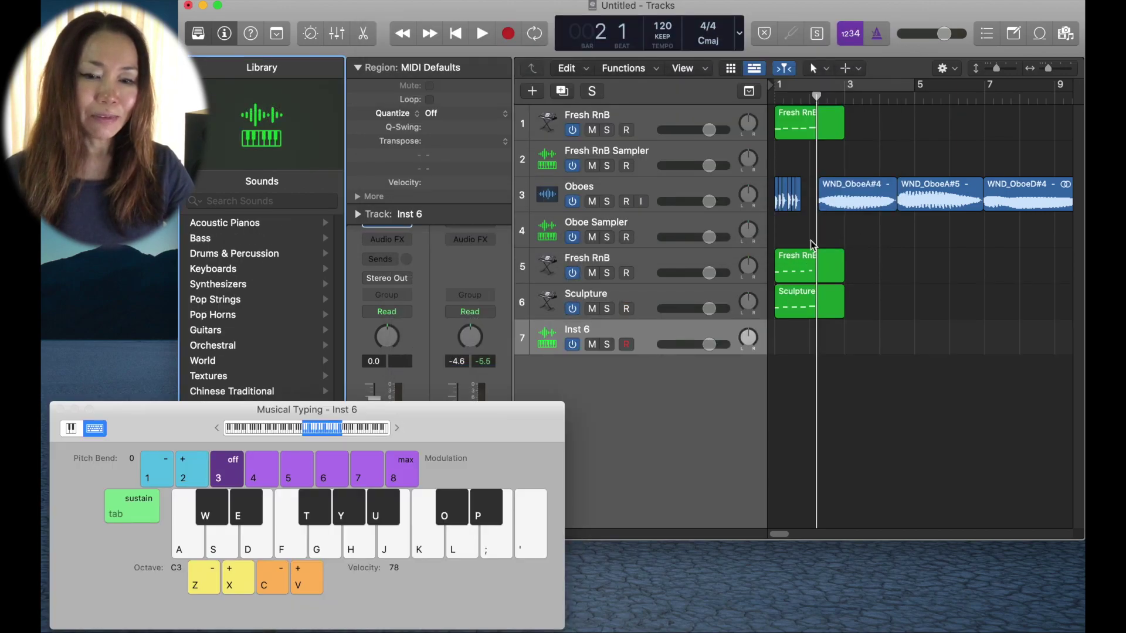
# - Open the Sampler and drop the Fresh RnB region onto Zone per Note
pyautogui.click(357, 67)
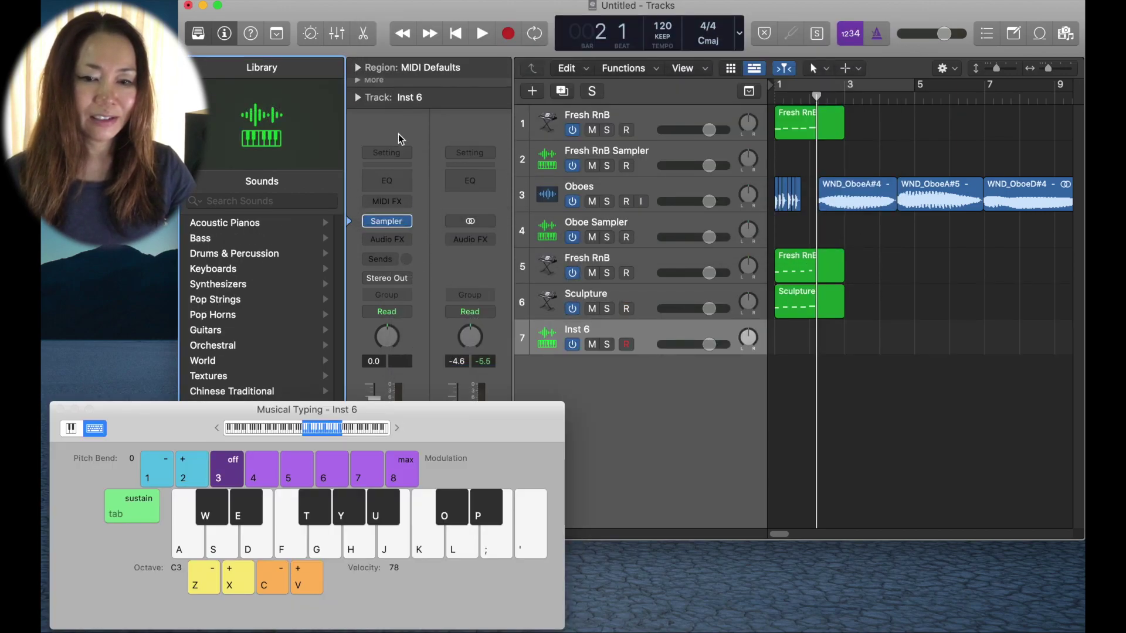
pyautogui.click(388, 228)
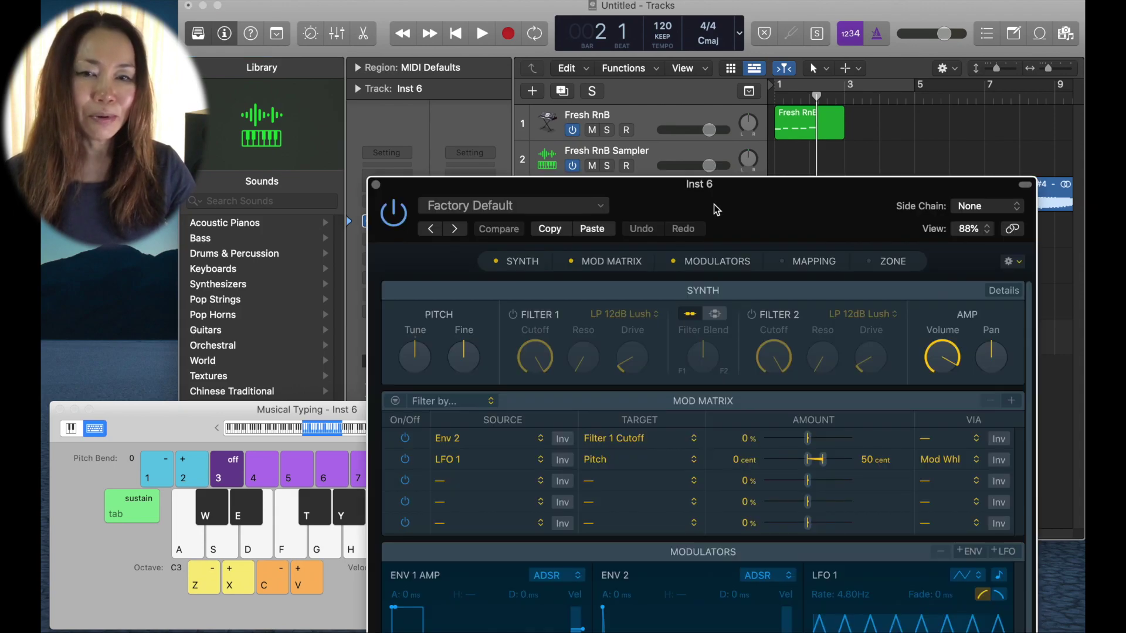
pyautogui.moveTo(713, 205); pyautogui.dragTo(403, 147)
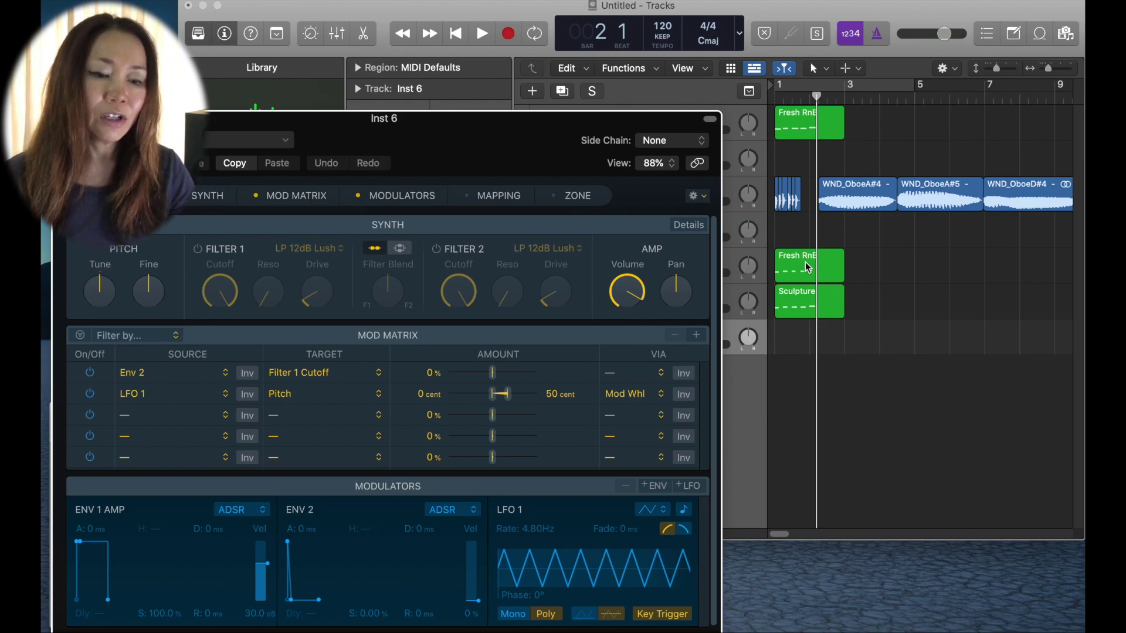
pyautogui.moveTo(808, 268); pyautogui.dragTo(635, 197)
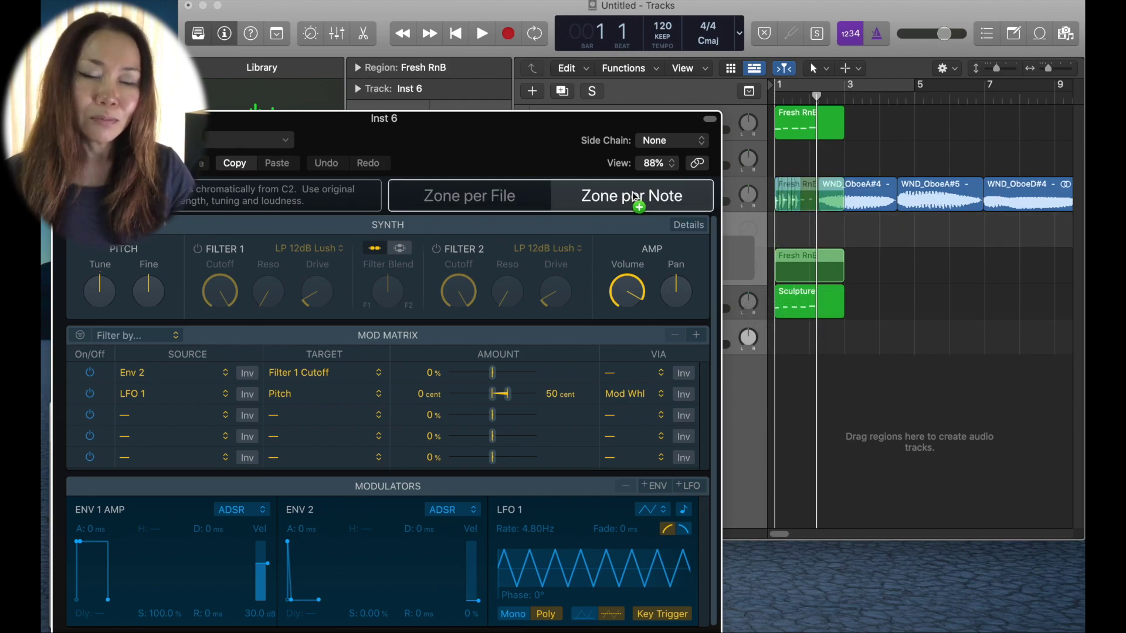
pyautogui.moveTo(636, 197); pyautogui.dragTo(635, 197)
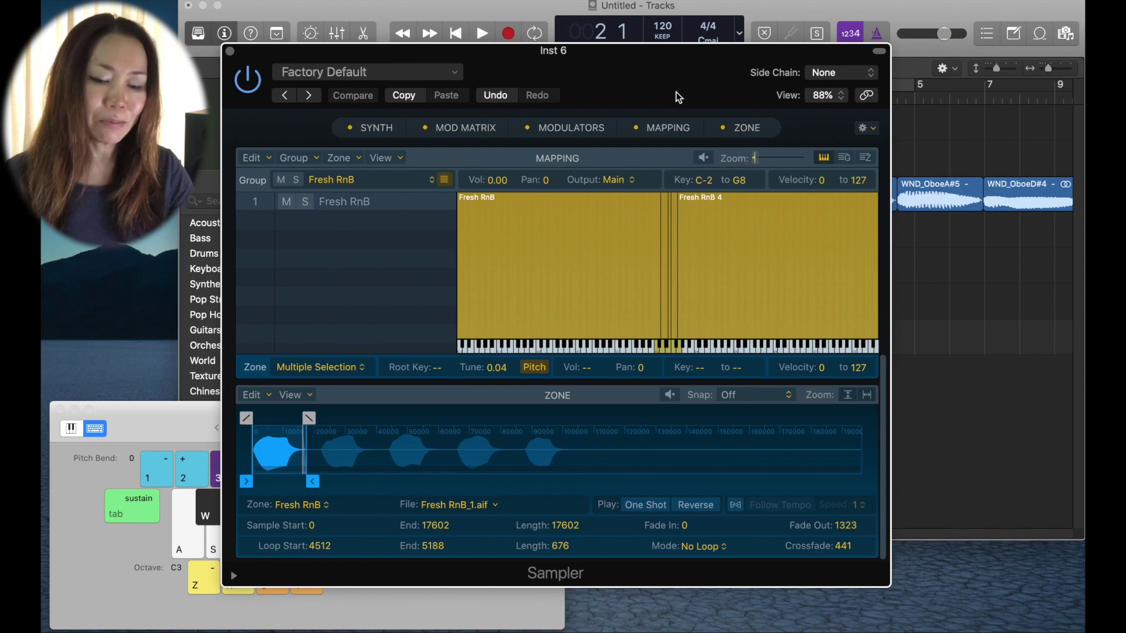
# - Audition the Fresh RnB zones on keys A through G with Musical Typing
pyautogui.click(178, 416)
pyautogui.press('a')
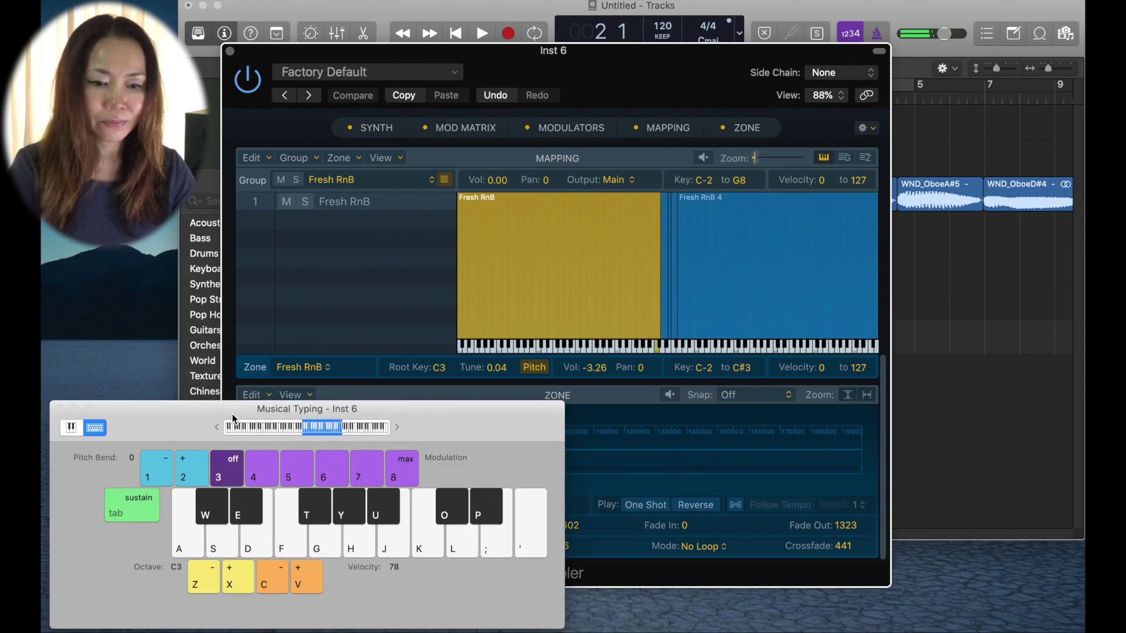
pyautogui.press('s')
pyautogui.press('d')
pyautogui.press('f')
pyautogui.press('g')
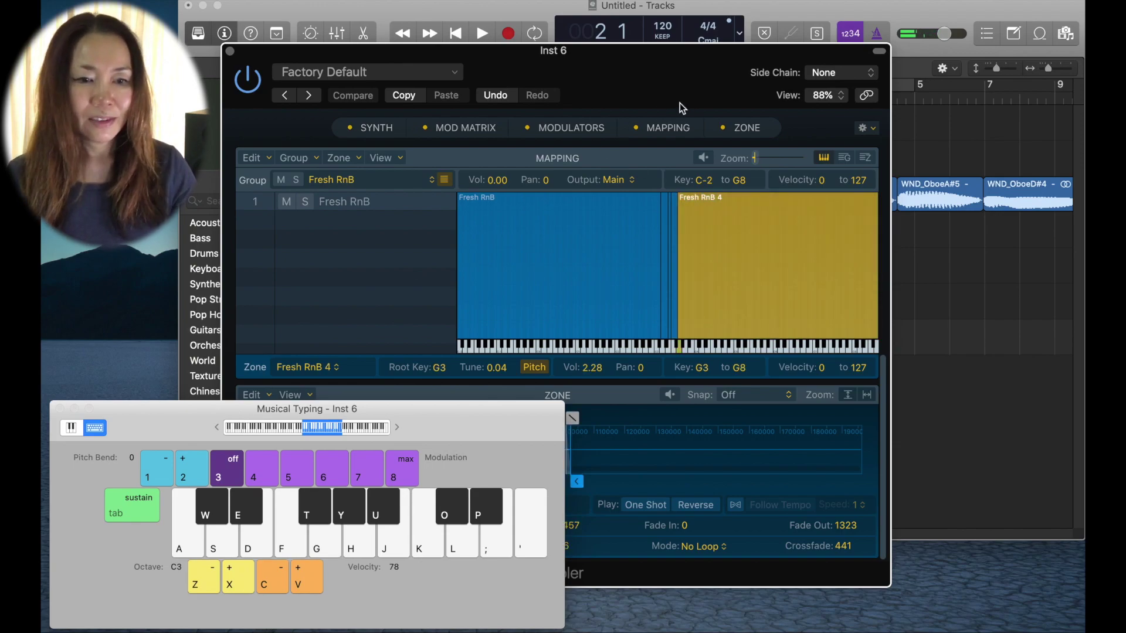
# - Drag the Sculpture region into the Sampler mapping as a second group
pyautogui.moveTo(678, 105); pyautogui.dragTo(539, 82)
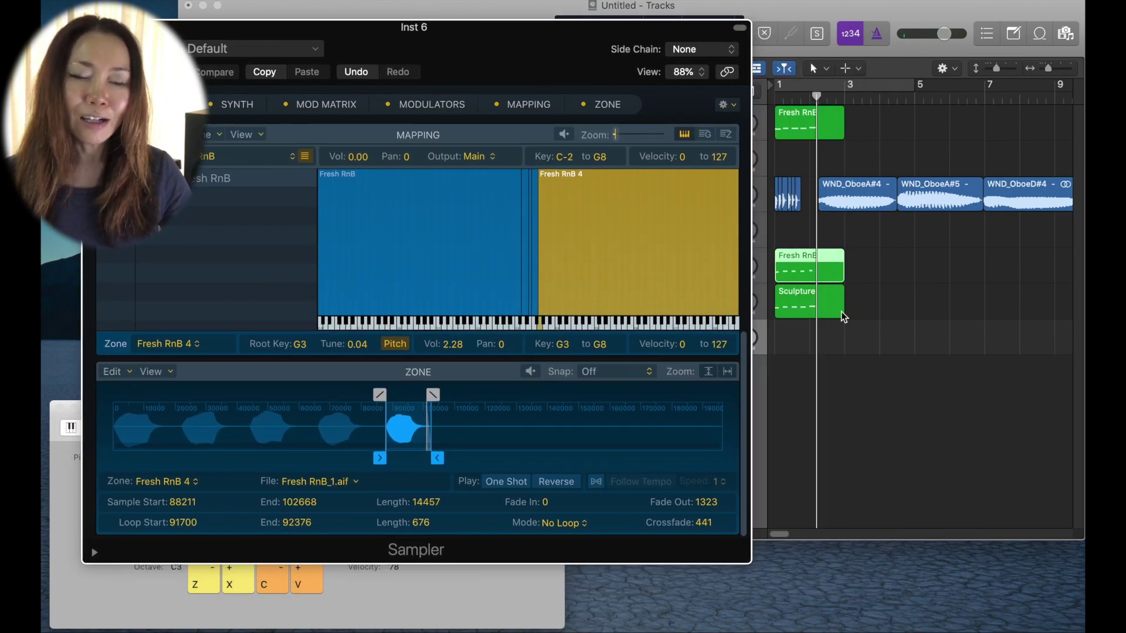
pyautogui.moveTo(826, 299)
pyautogui.mouseDown()
pyautogui.moveTo(594, 188)
pyautogui.moveTo(546, 114)
pyautogui.moveTo(526, 112)
pyautogui.moveTo(645, 123)
pyautogui.mouseUp()
pyautogui.moveTo(564, 61); pyautogui.dragTo(672, 96)
# - Audition the five Sculpture zones on keys A–G, then select the Fresh RnB group
pyautogui.click(143, 424)
pyautogui.press('a')
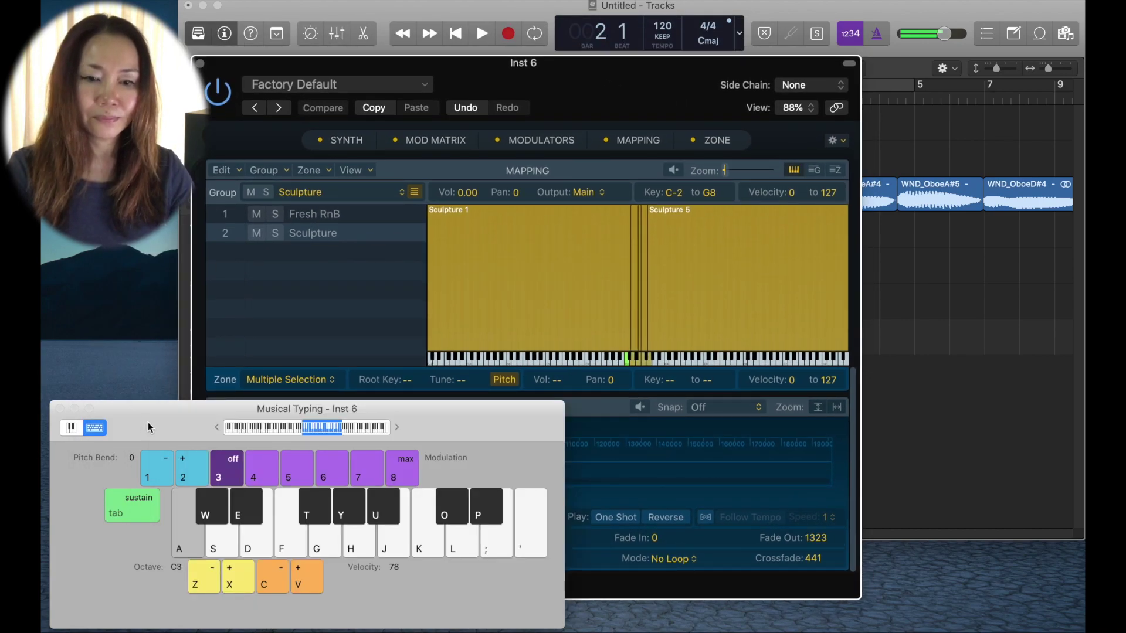
pyautogui.press('s')
pyautogui.press('d')
pyautogui.press('f')
pyautogui.press('g')
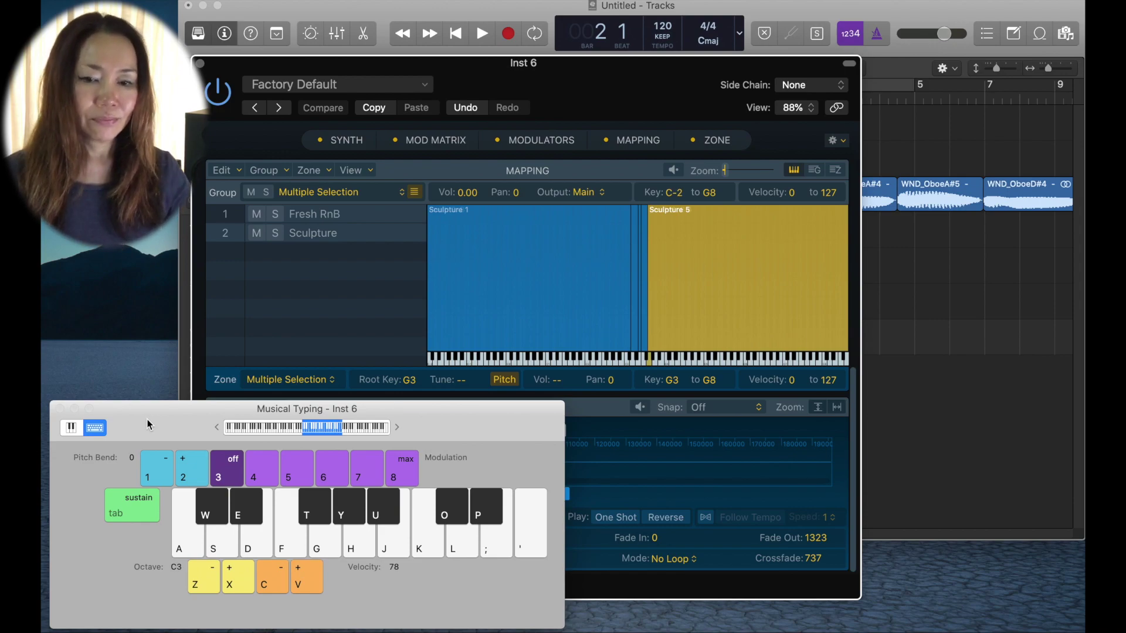
pyautogui.click(340, 217)
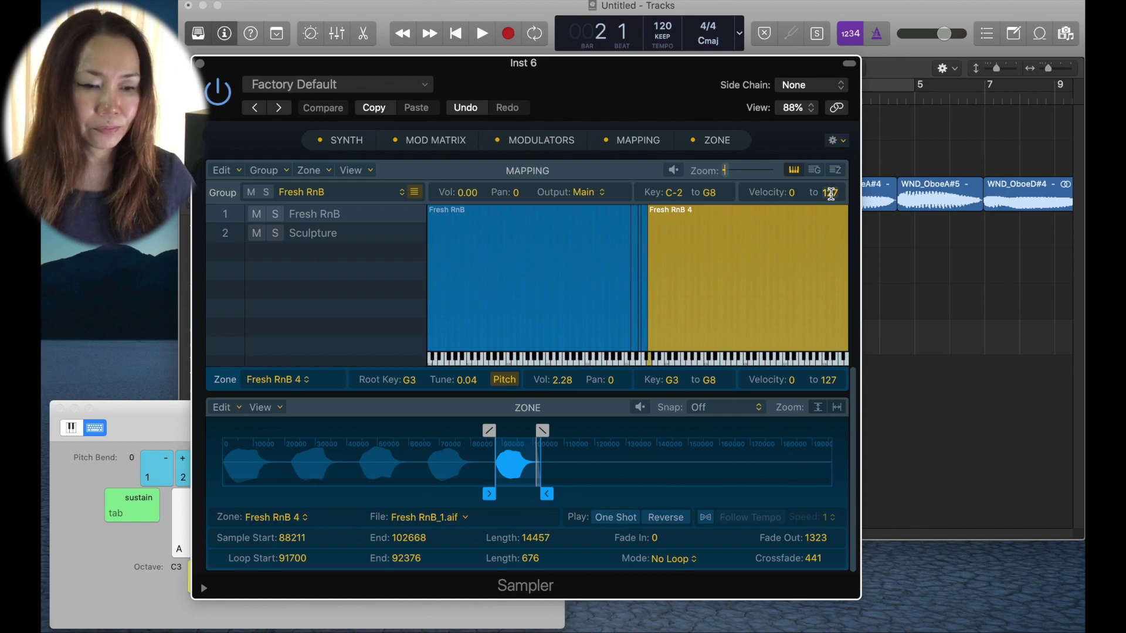
# - Set the Fresh RnB group's upper velocity to 80, then edit Sculpture's lower velocity field
pyautogui.doubleClick(831, 193)
pyautogui.write('80')
pyautogui.press('Return')
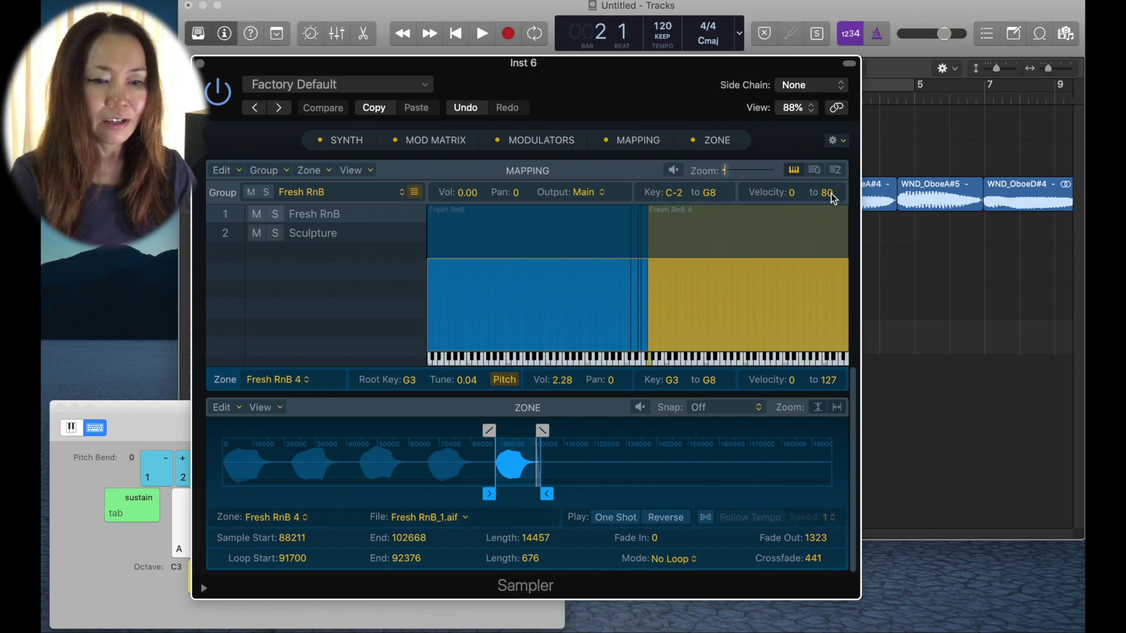
pyautogui.click(326, 235)
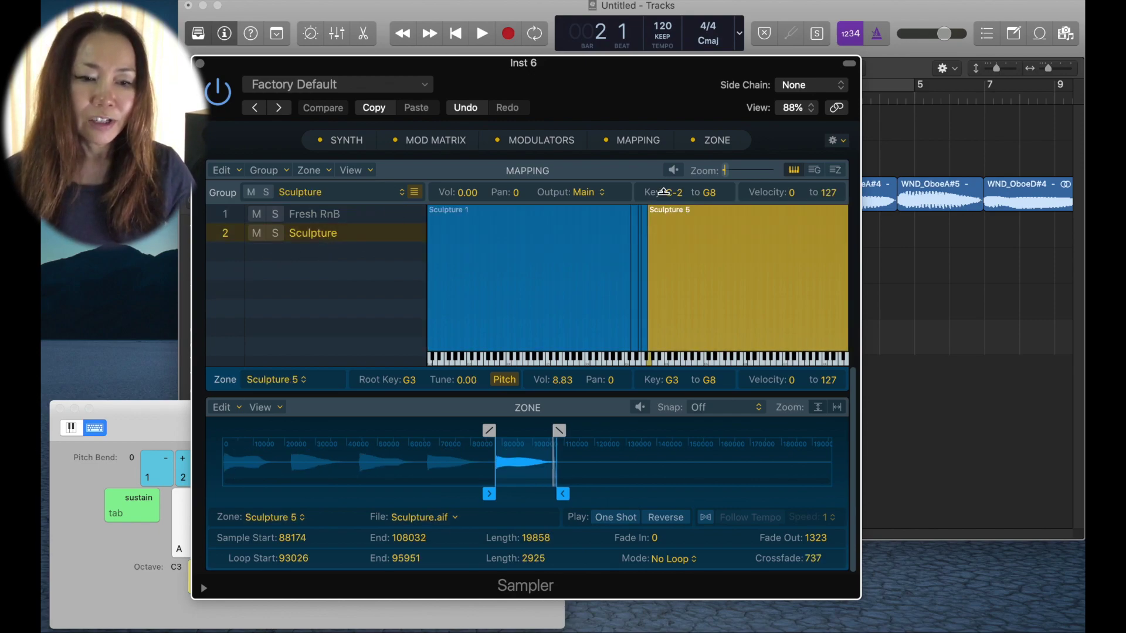
pyautogui.click(790, 194)
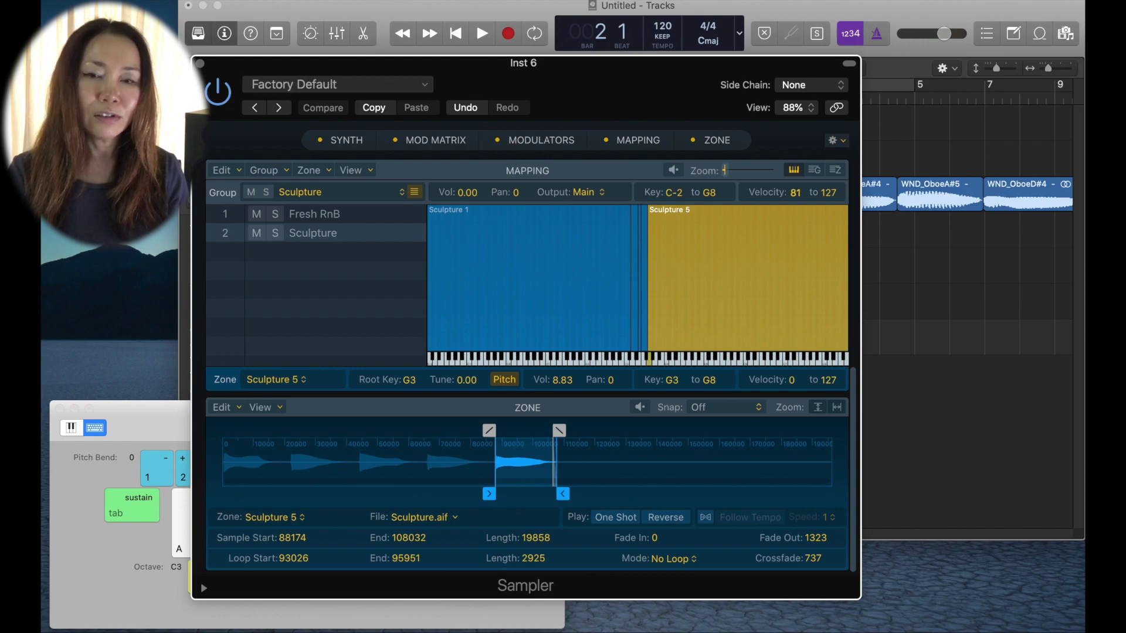
# - Confirm 81 as the Sculpture group's lower velocity, giving it the 81–127 range
pyautogui.press('Return')
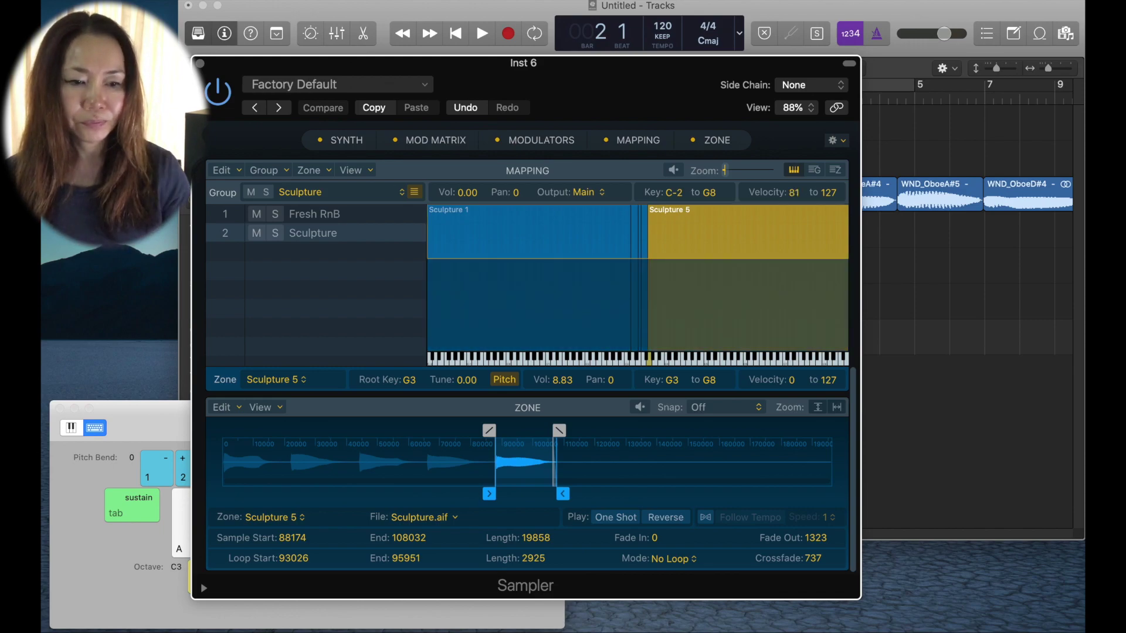